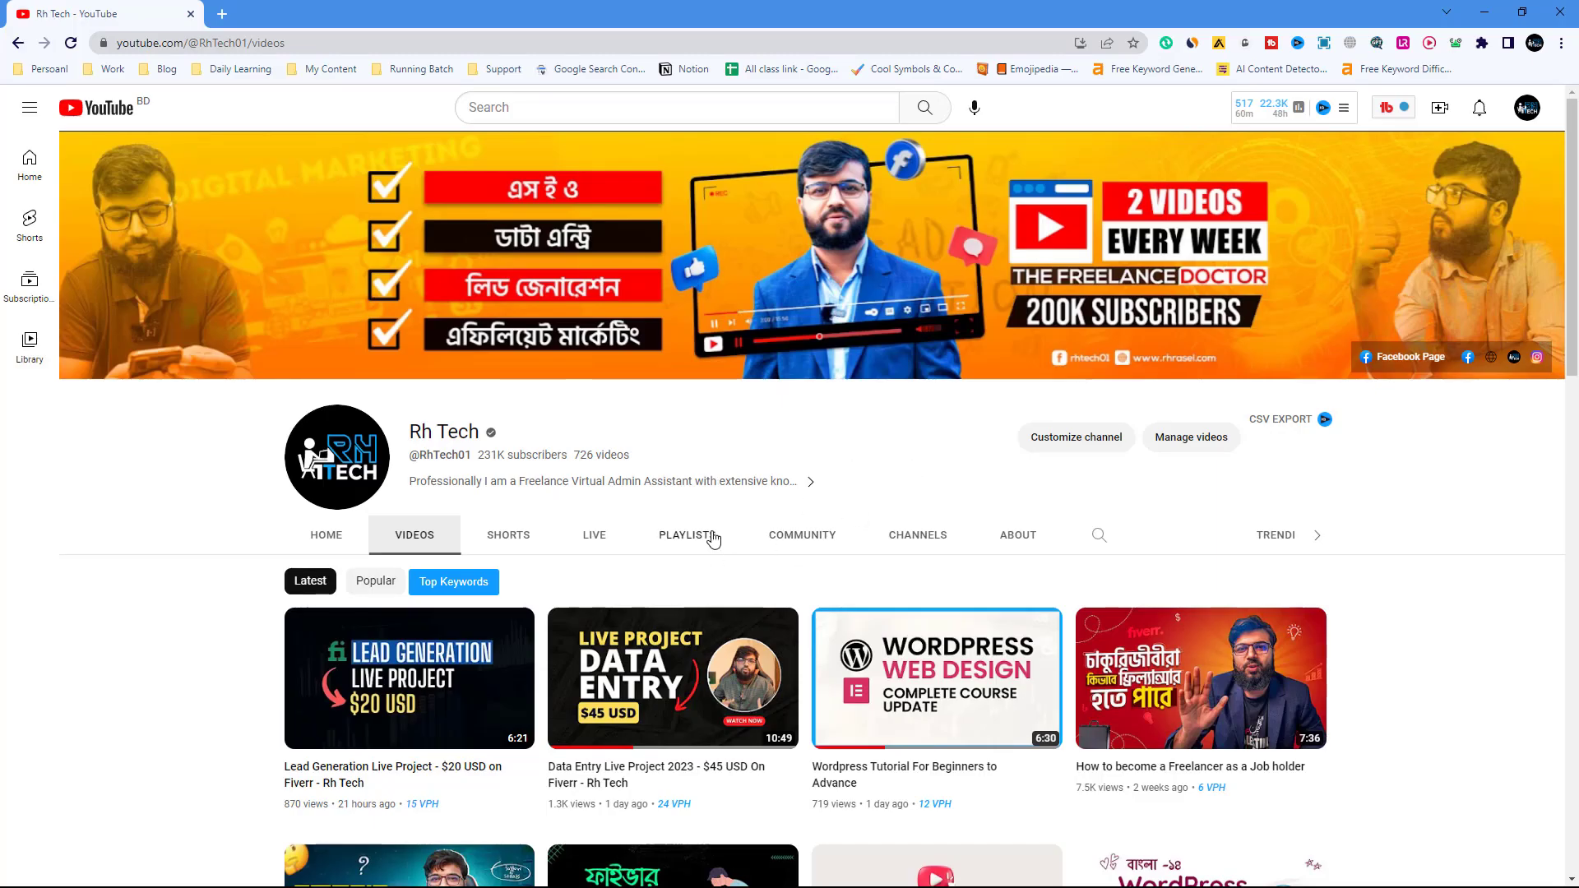
# - Look through the YouTube channel's playlists, including the WordPress Web Designing Master Class, and return to its videos at an enlarged page size
pyautogui.click(689, 537)
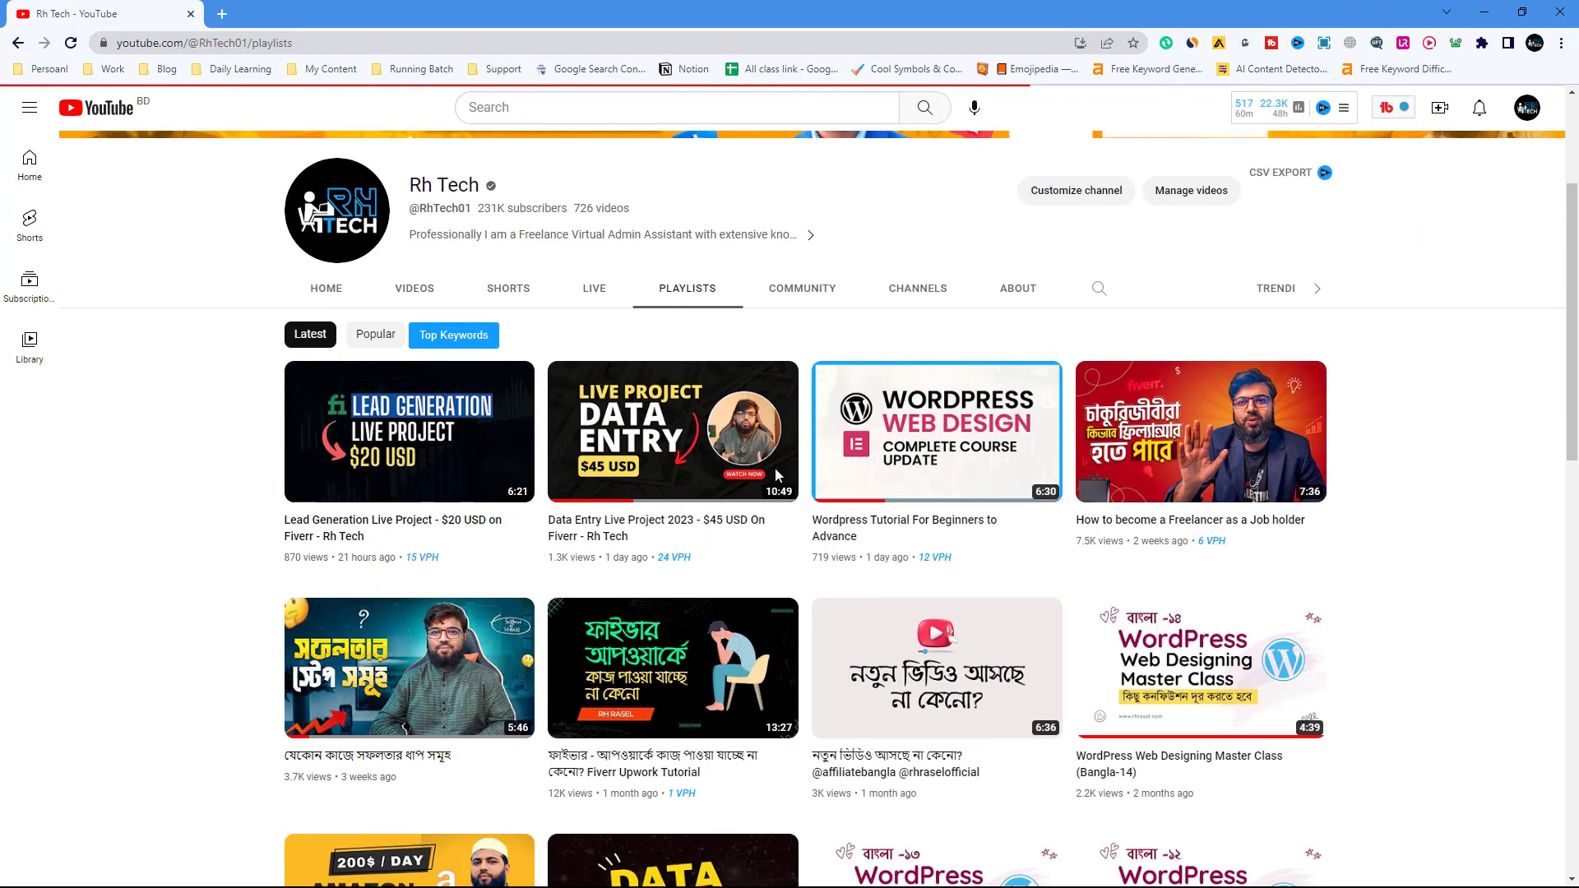
pyautogui.scroll(-3, 699, 476)
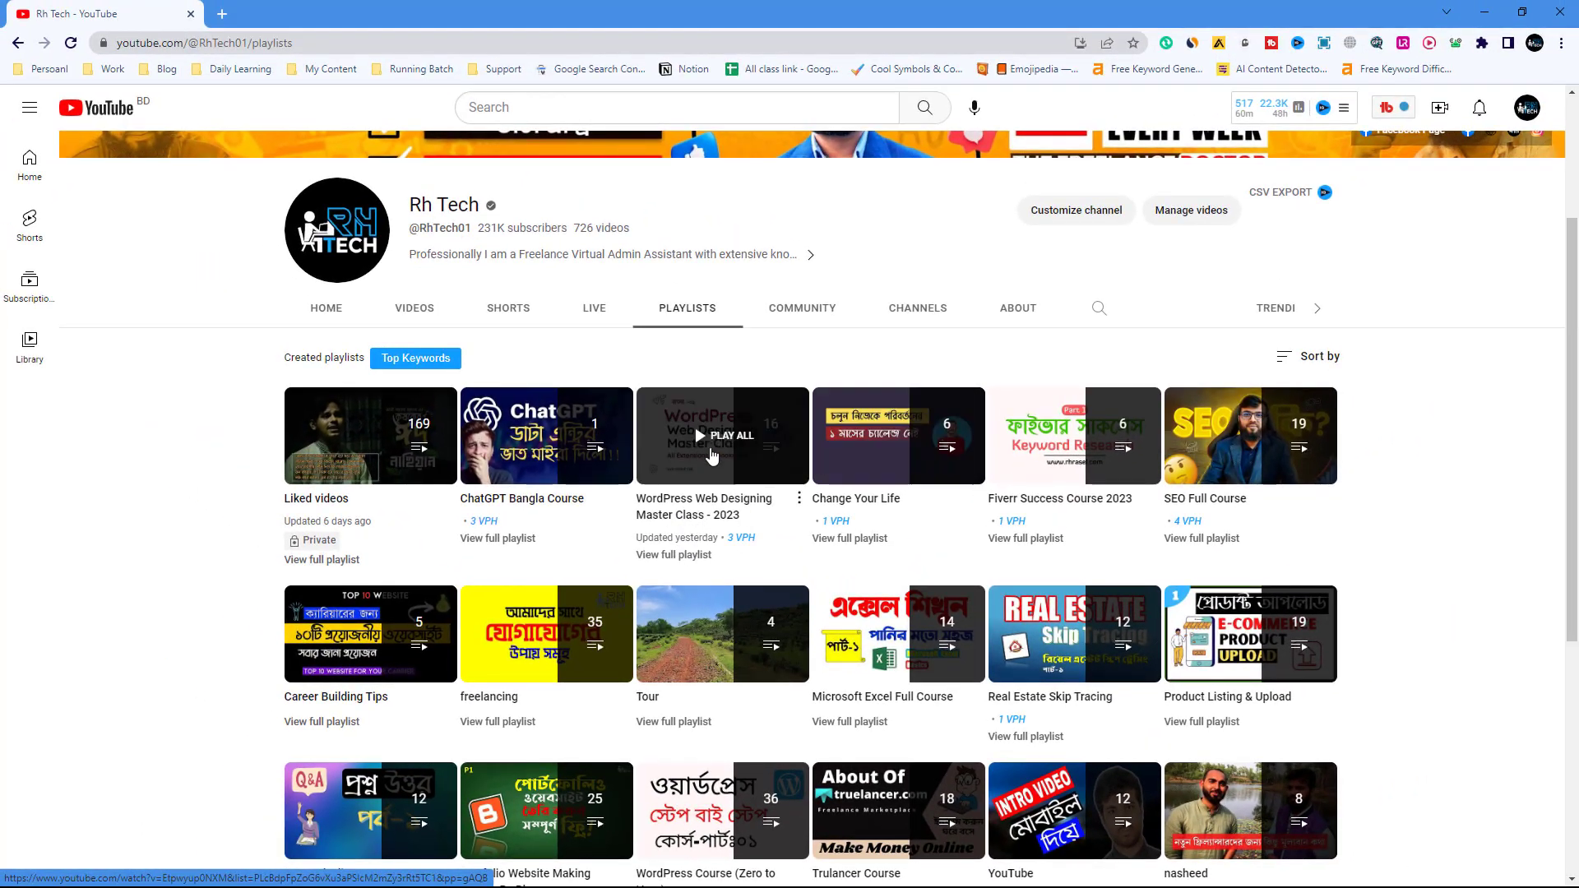
pyautogui.click(397, 309)
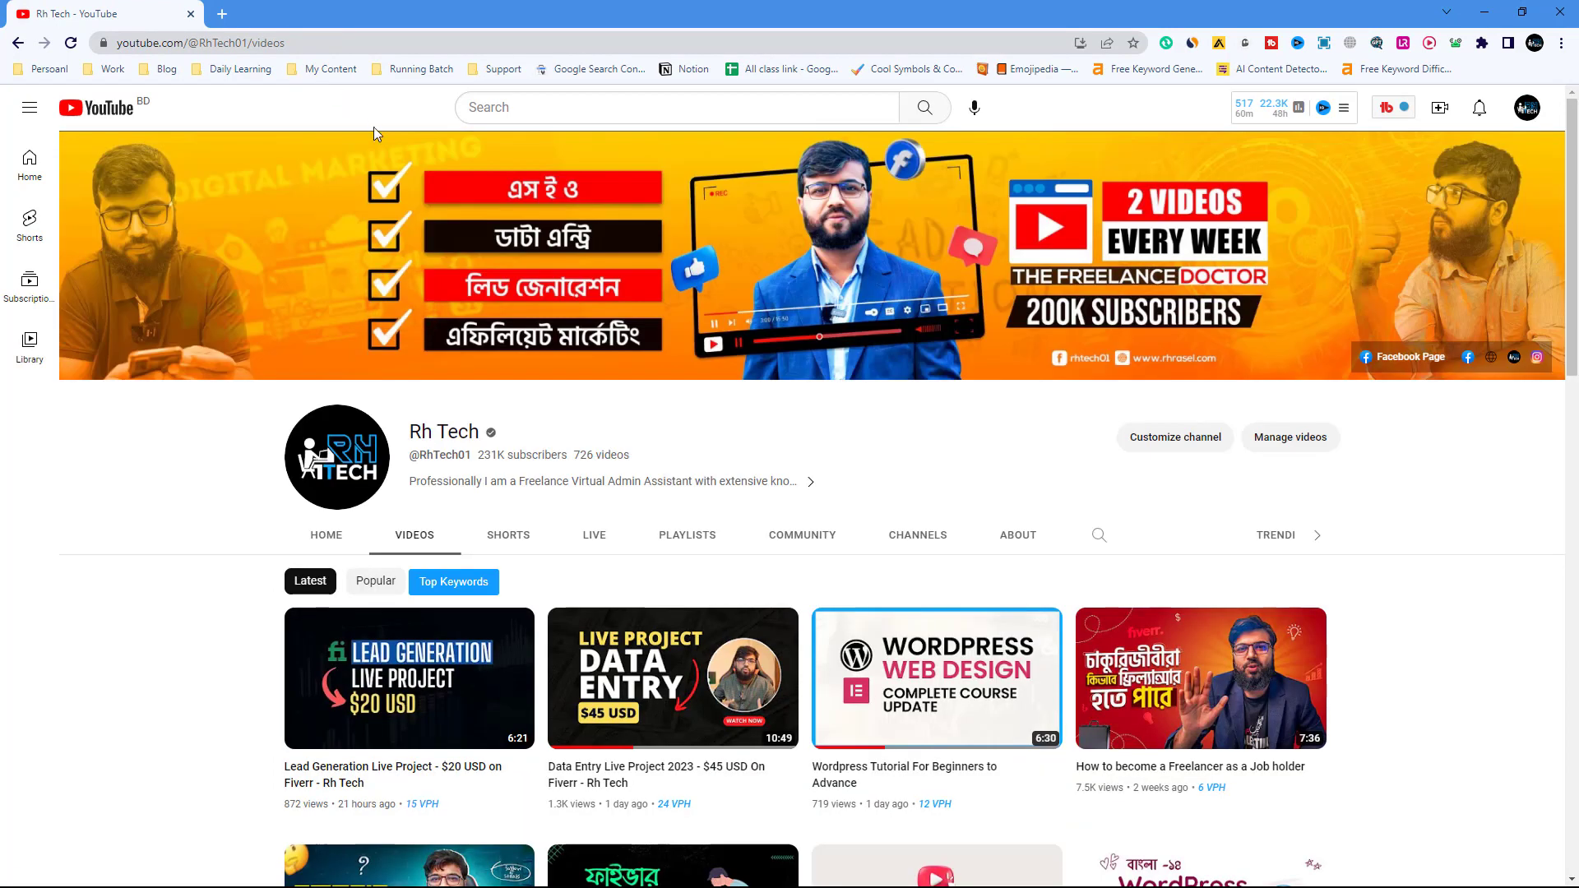
pyautogui.hotkey('ctrl', '+')
pyautogui.hotkey('ctrl', '+')
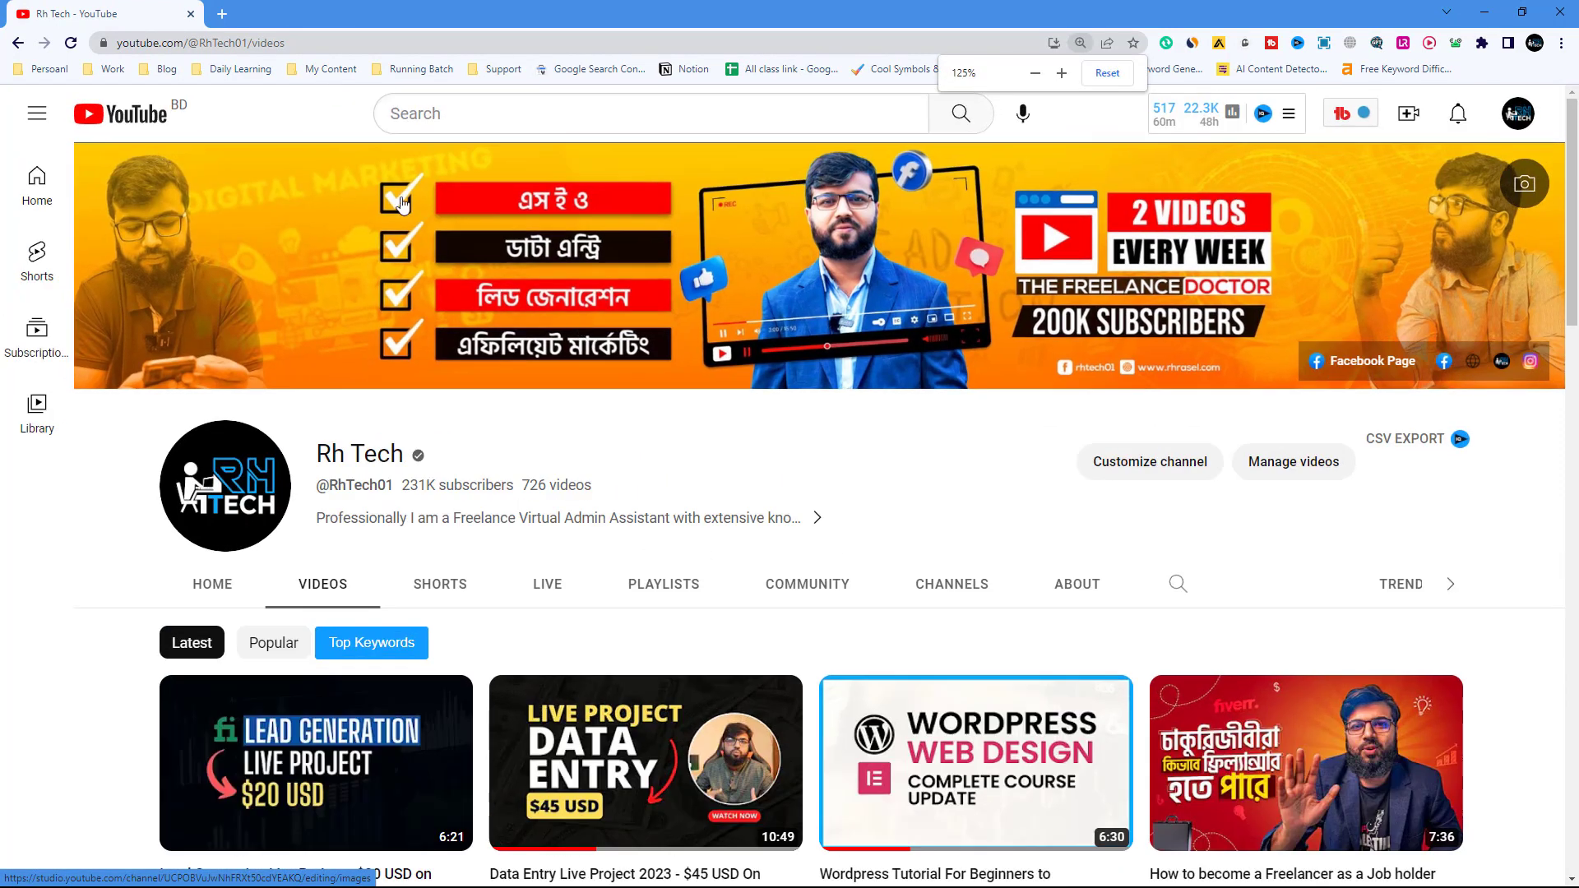
# - Search Google for "localwp" in a new browser tab
pyautogui.click(222, 14)
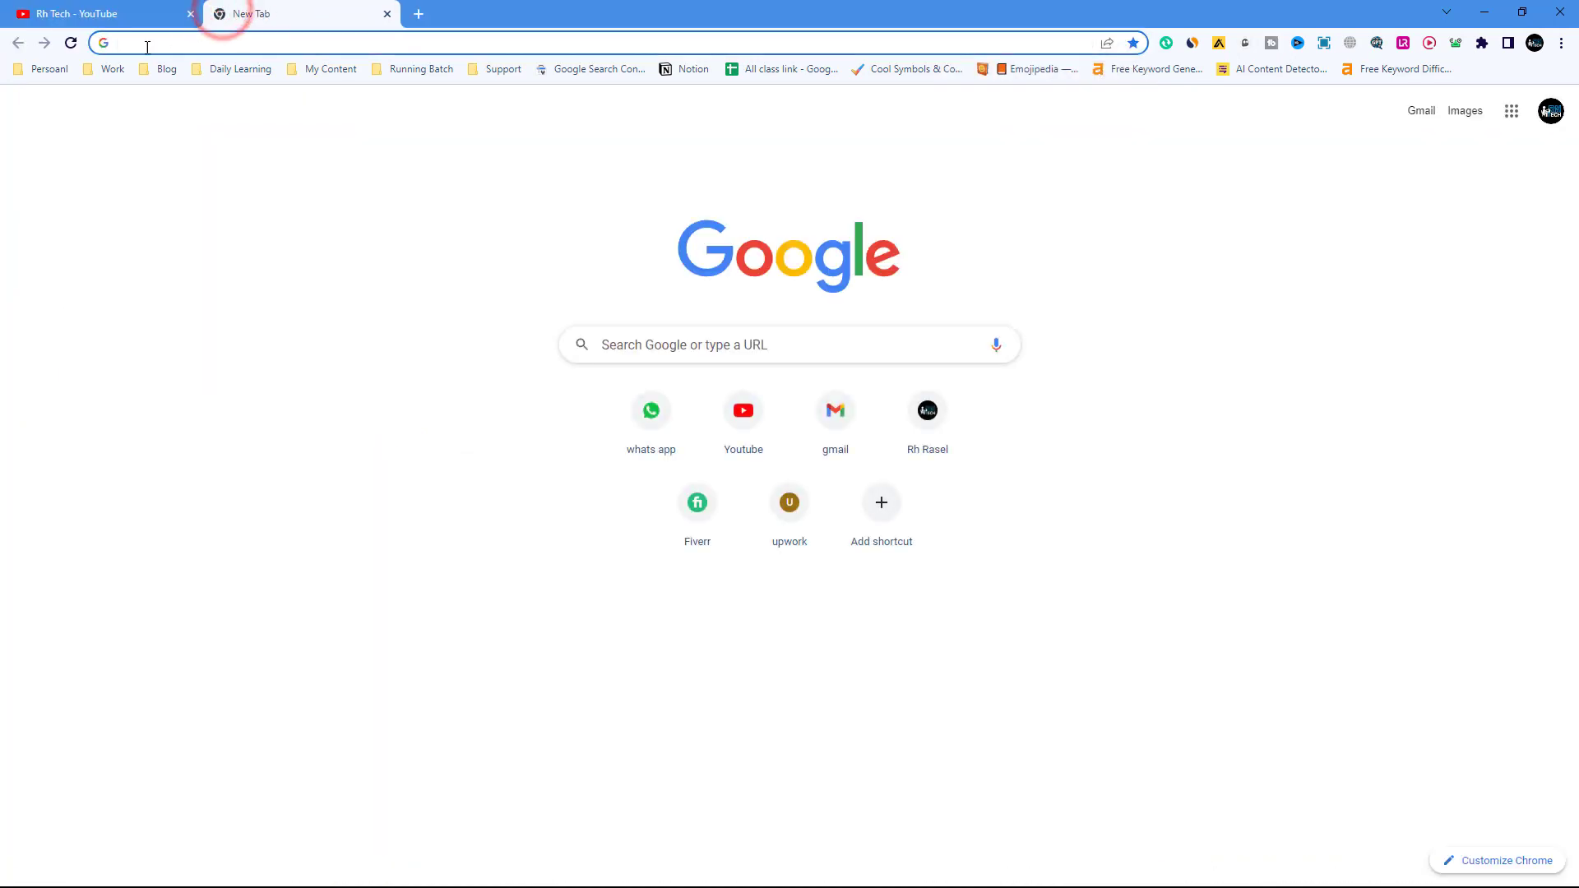
pyautogui.write('l')
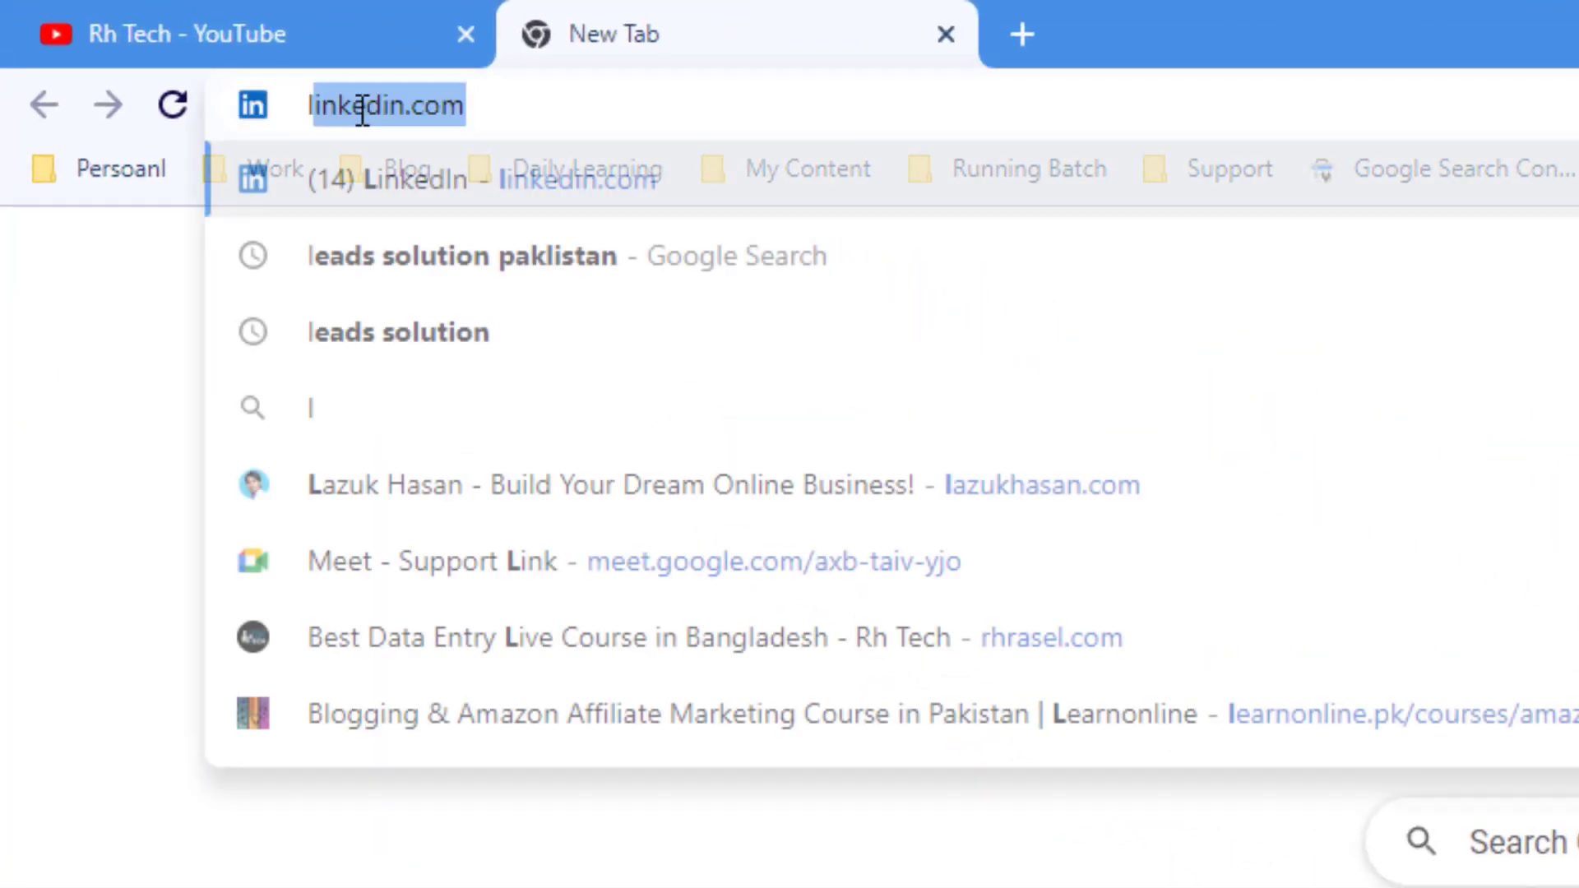
pyautogui.write('ocalwp')
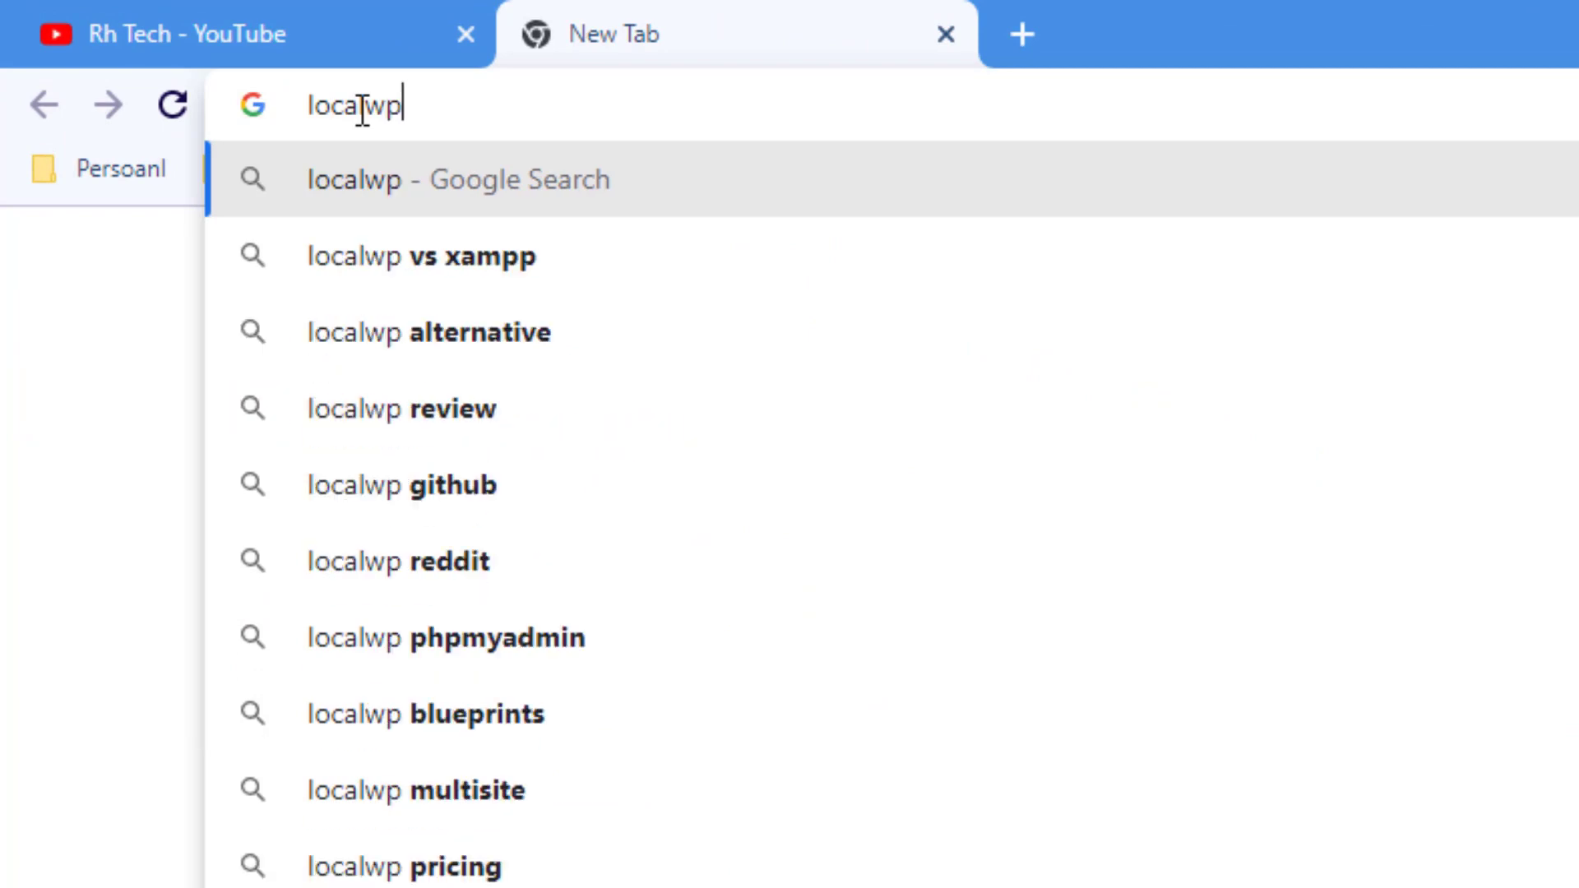
pyautogui.press('Return')
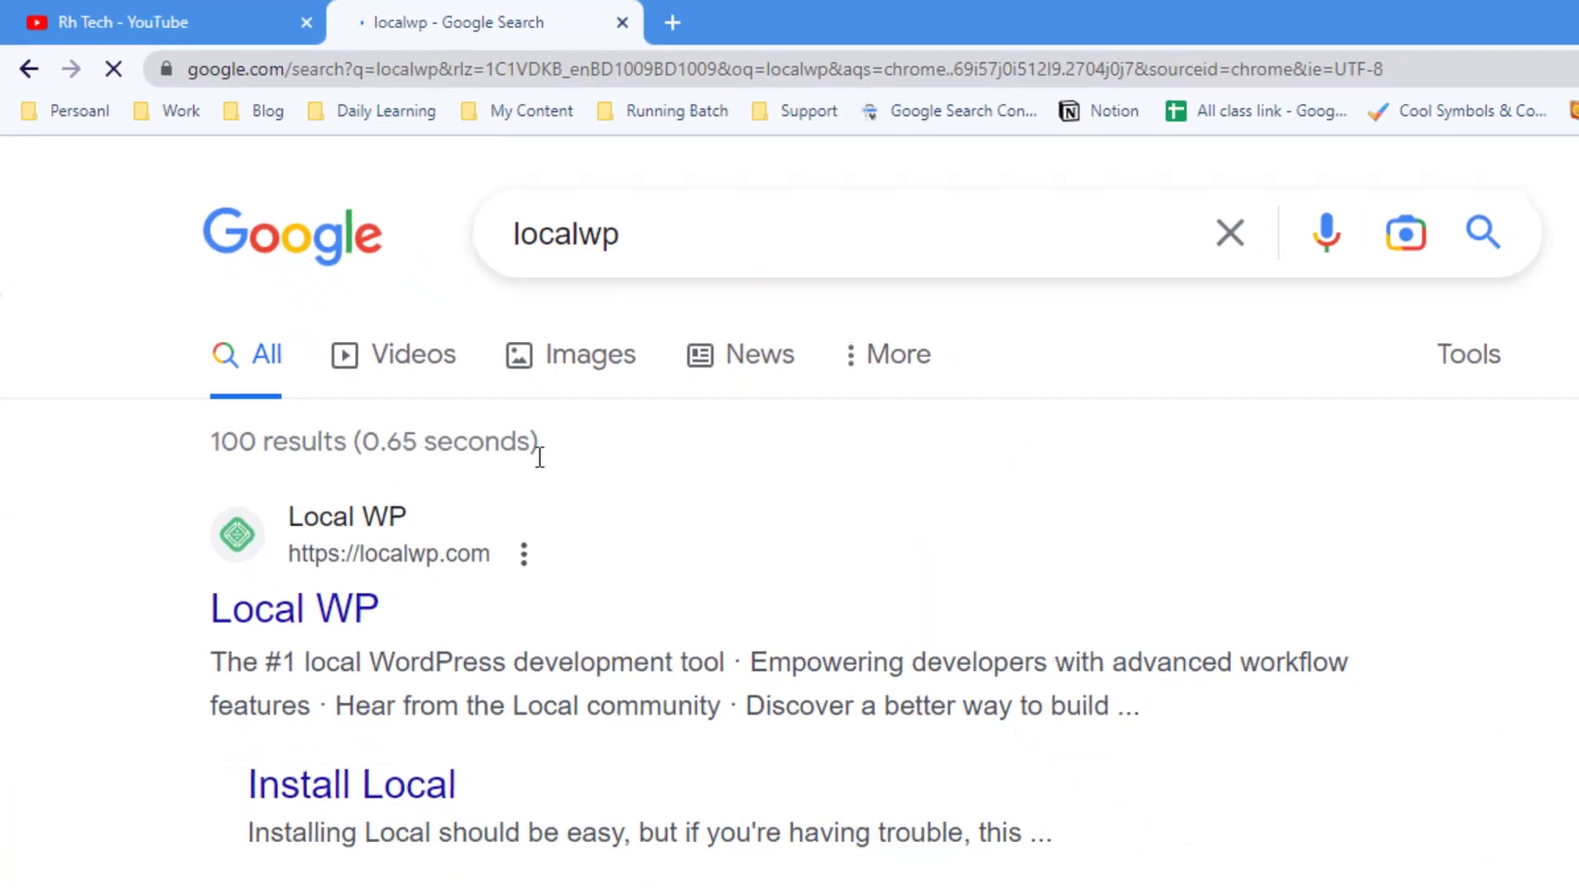
# - Open the Local WP website (localwp.com) from the search results
pyautogui.hotkey('ctrl', '+')
pyautogui.hotkey('ctrl', '+')
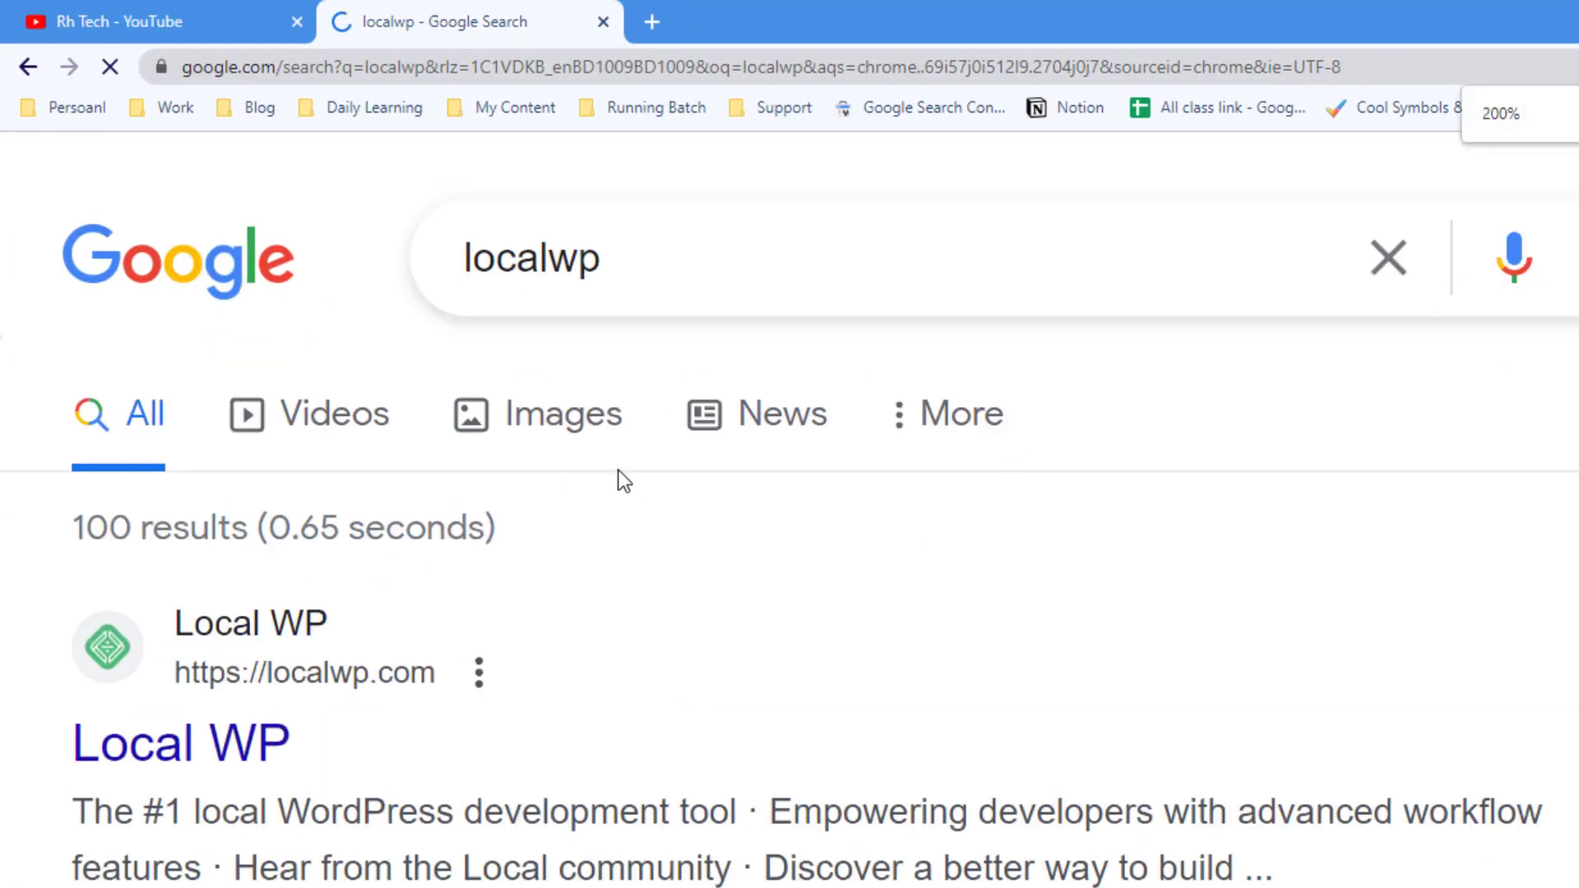
pyautogui.scroll(-3, 188, 472)
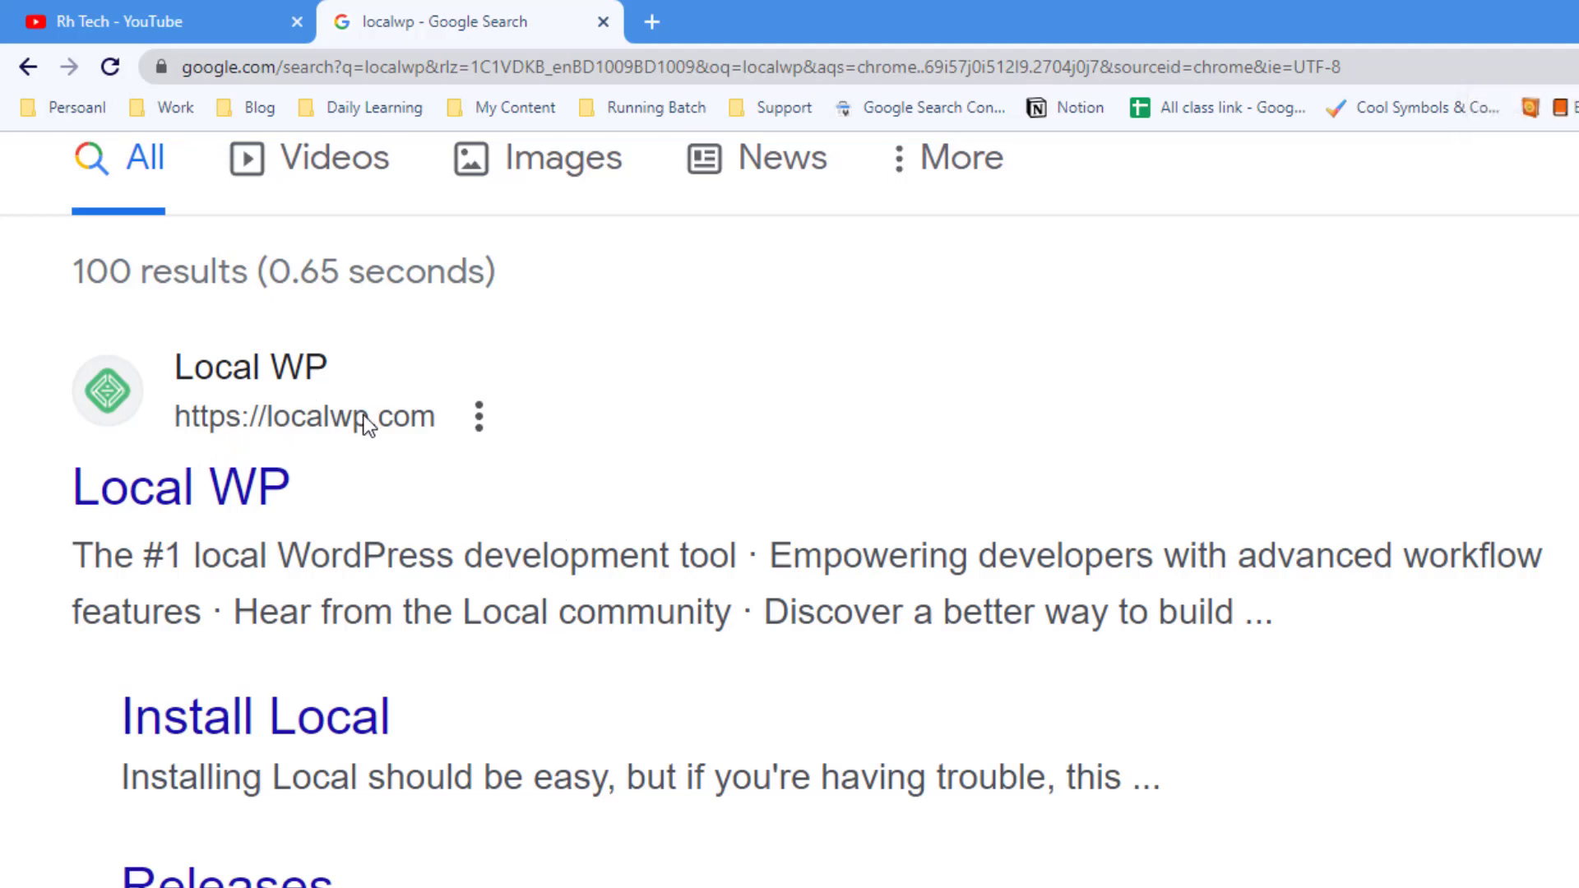
pyautogui.click(289, 378)
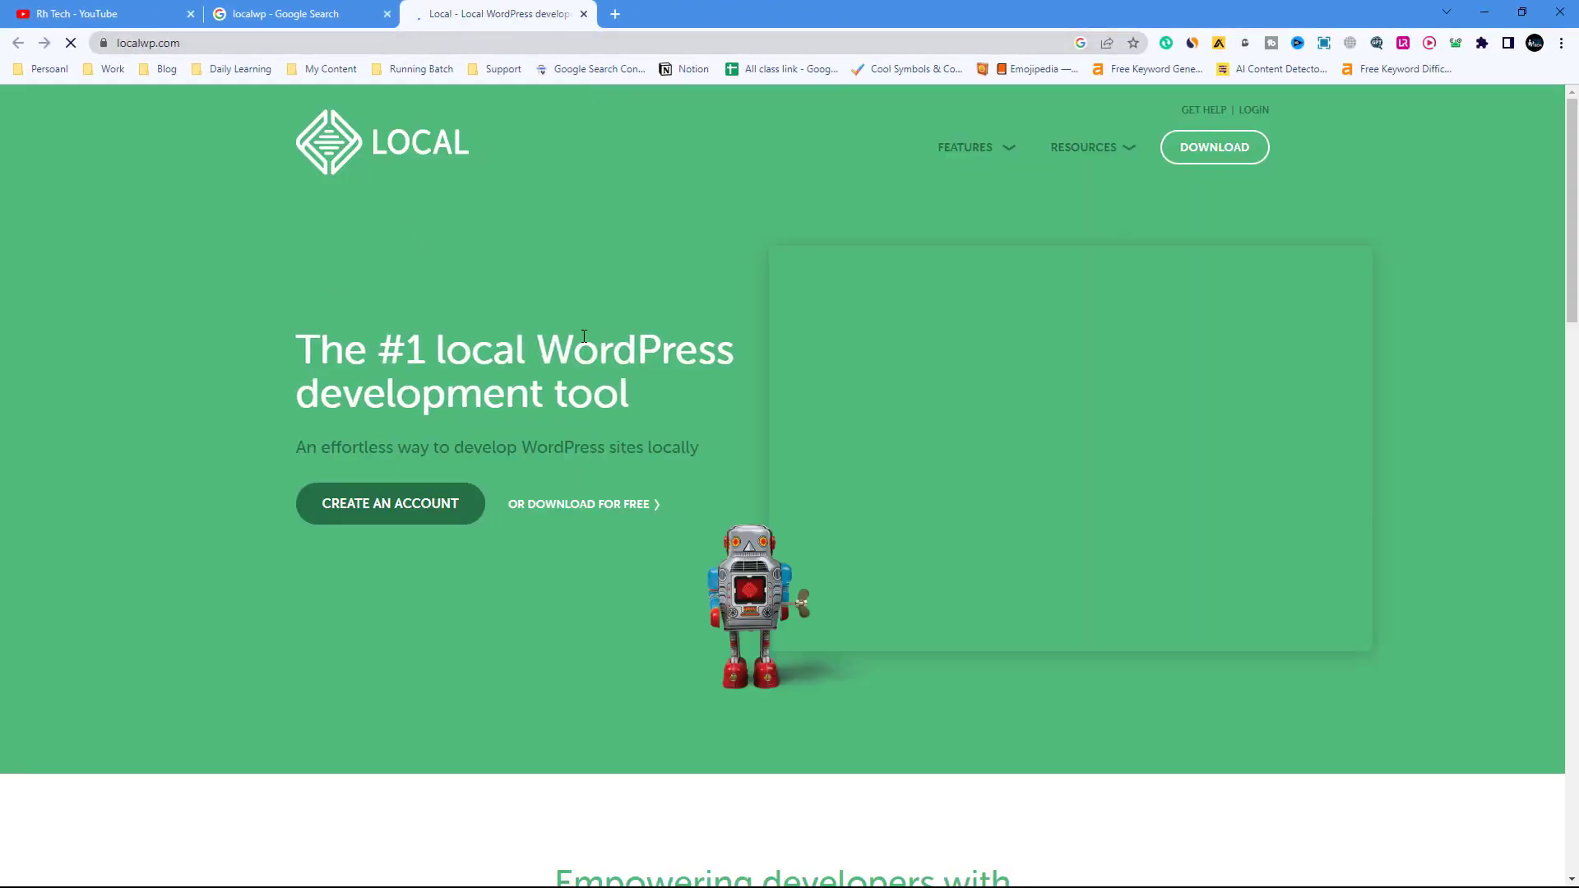
# - Start the free Local download and choose Windows as the platform
pyautogui.click(308, 350)
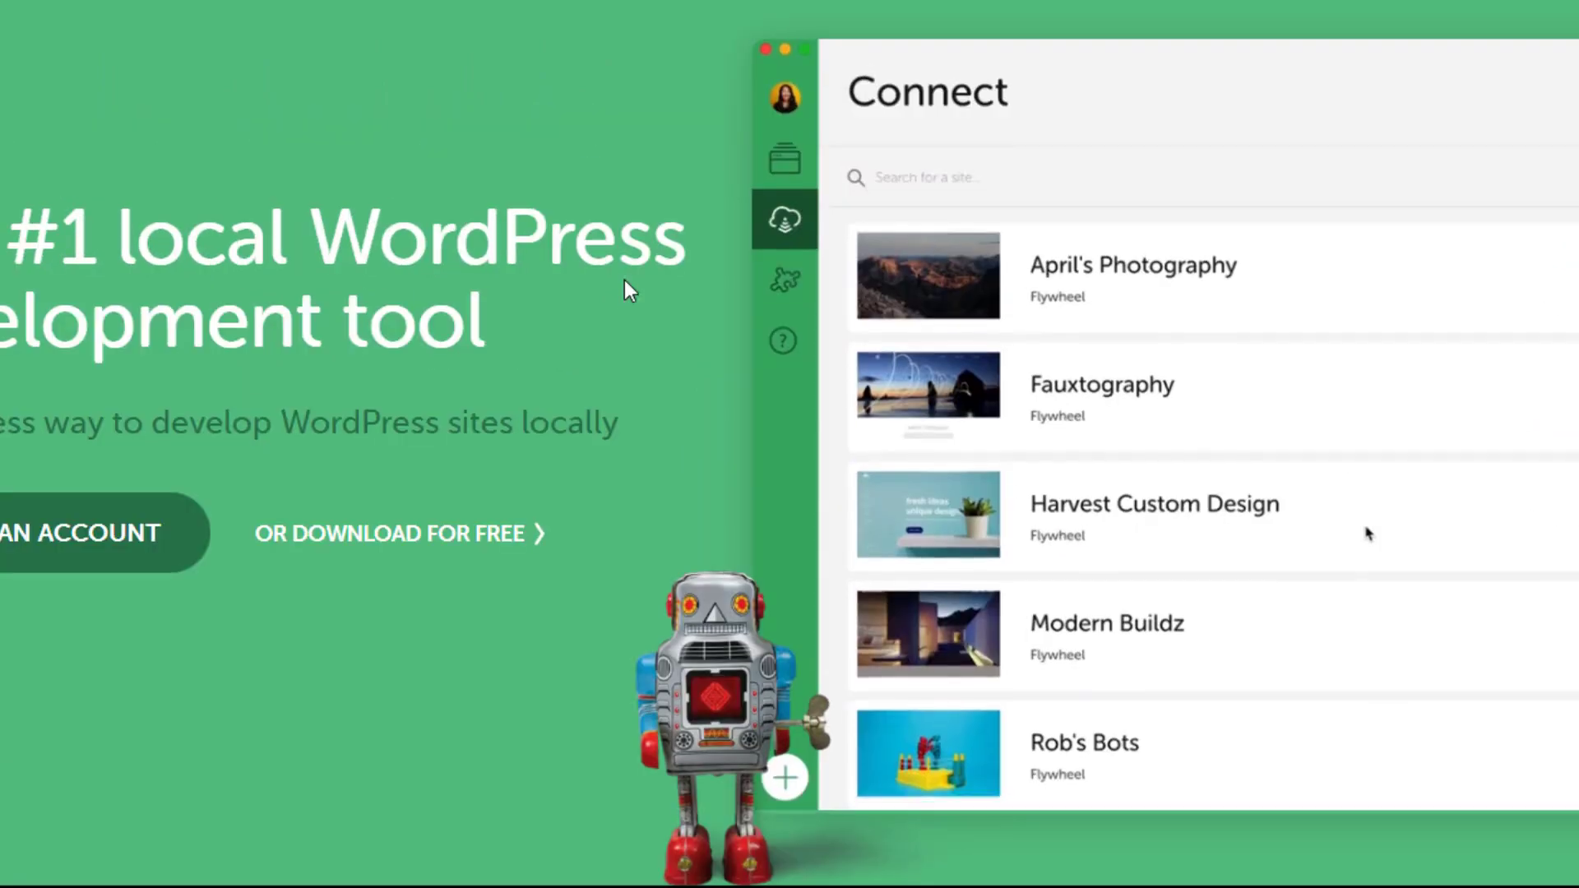
pyautogui.scroll(-3, 642, 173)
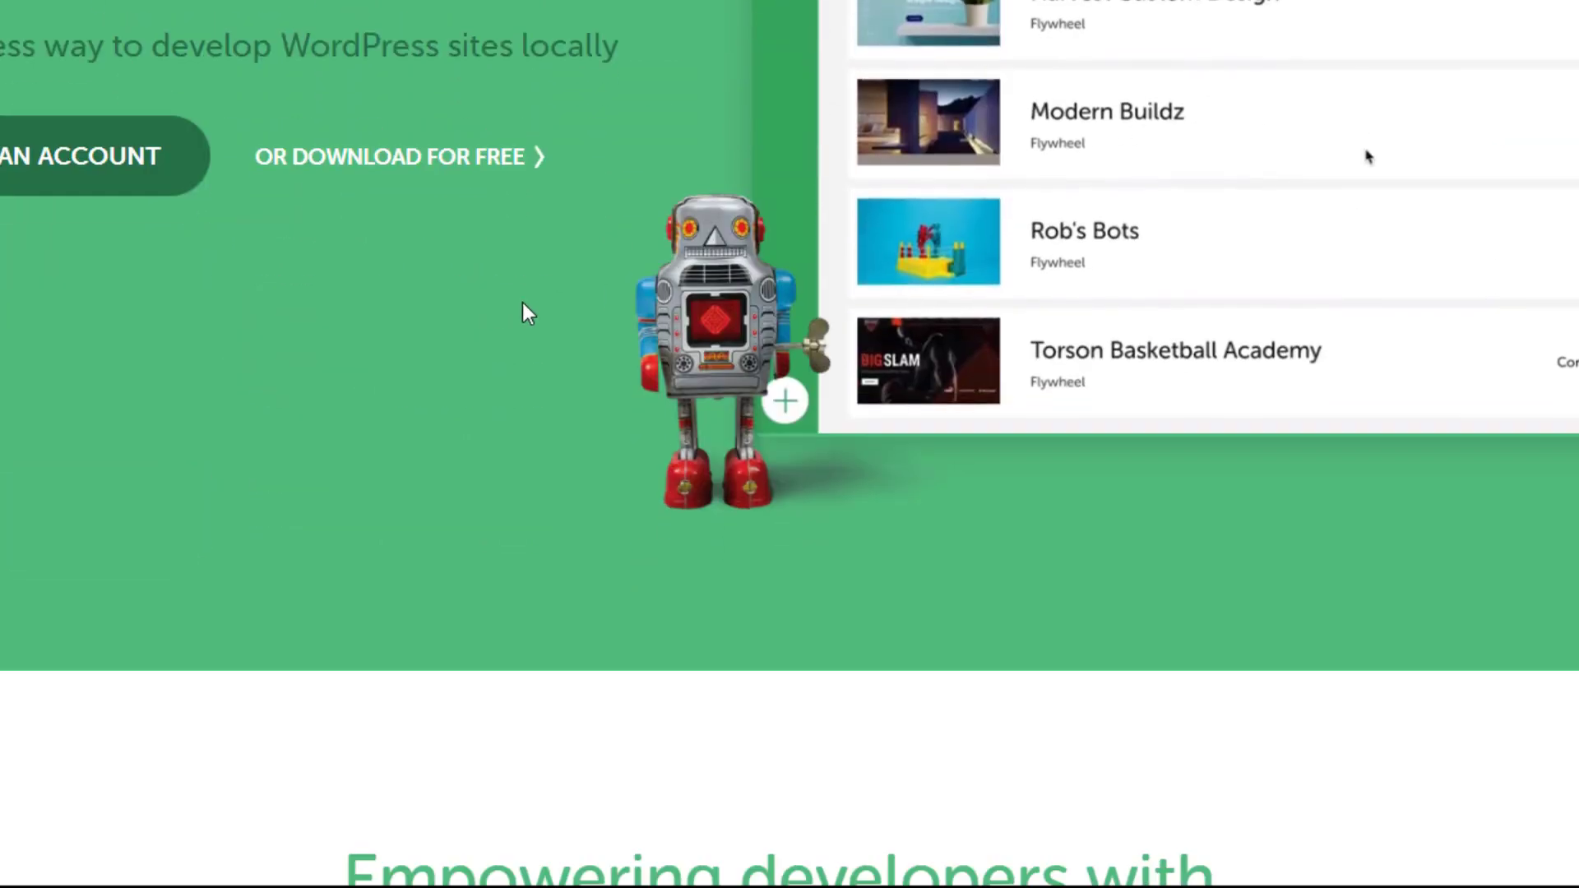
pyautogui.click(352, 159)
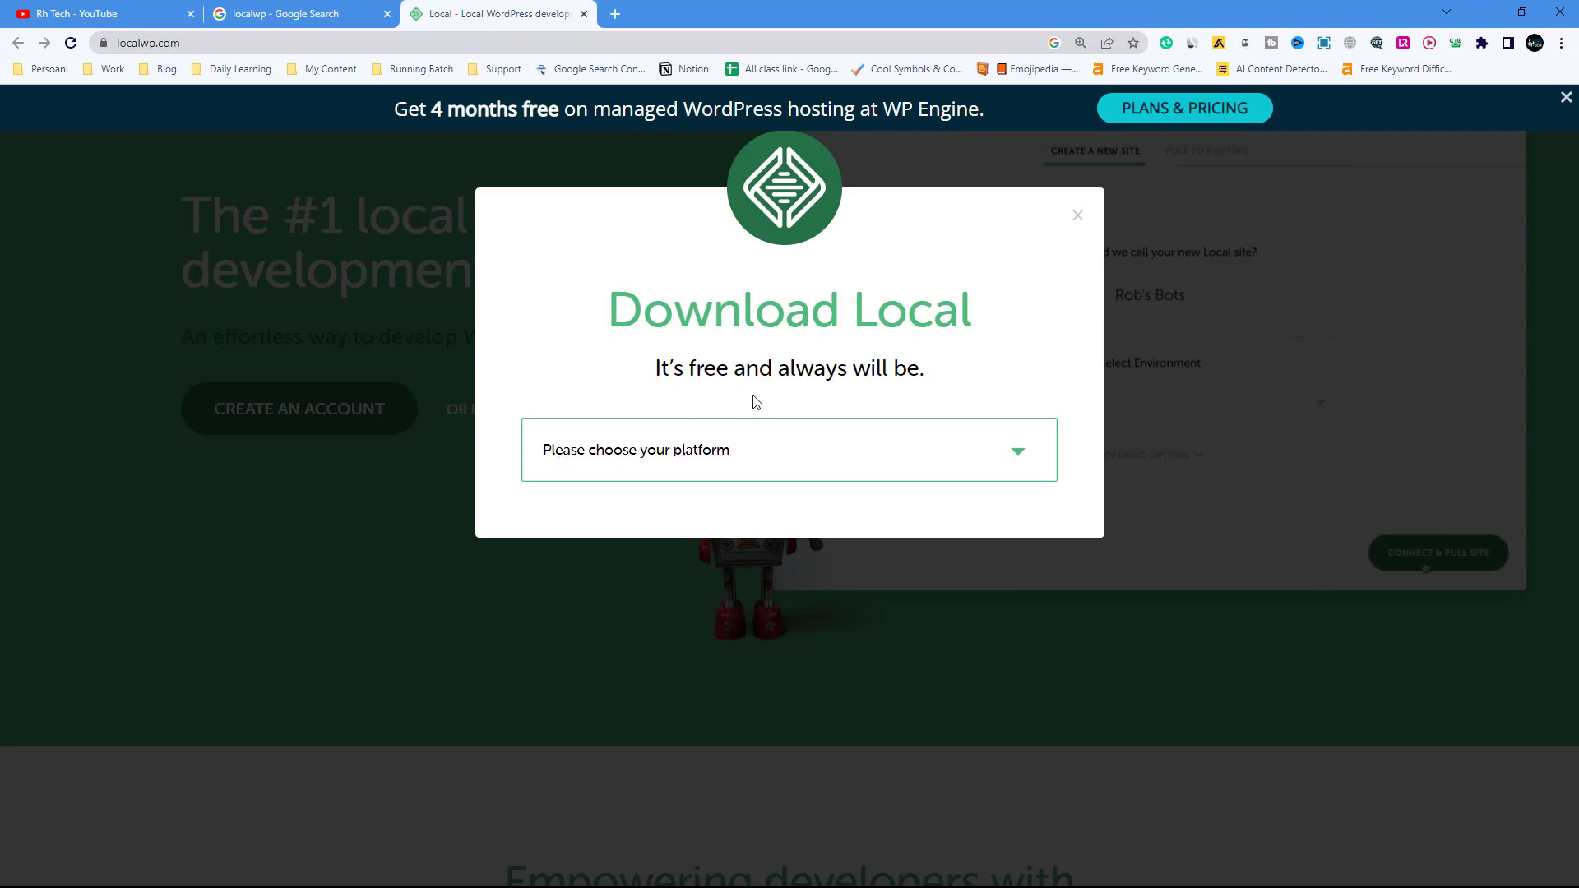
pyautogui.click(627, 450)
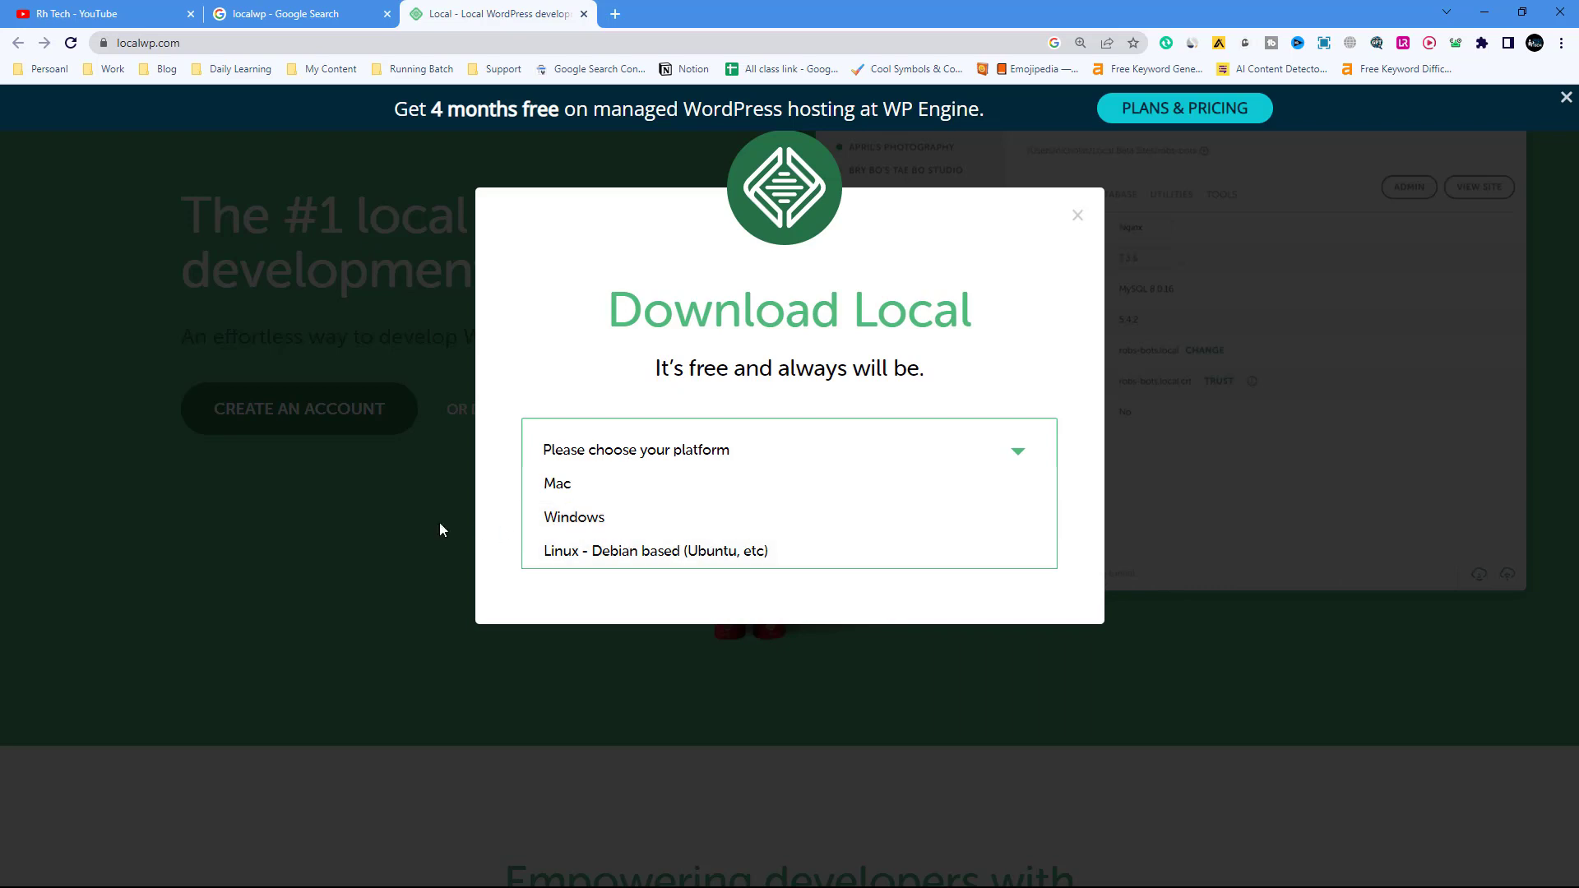
pyautogui.click(575, 512)
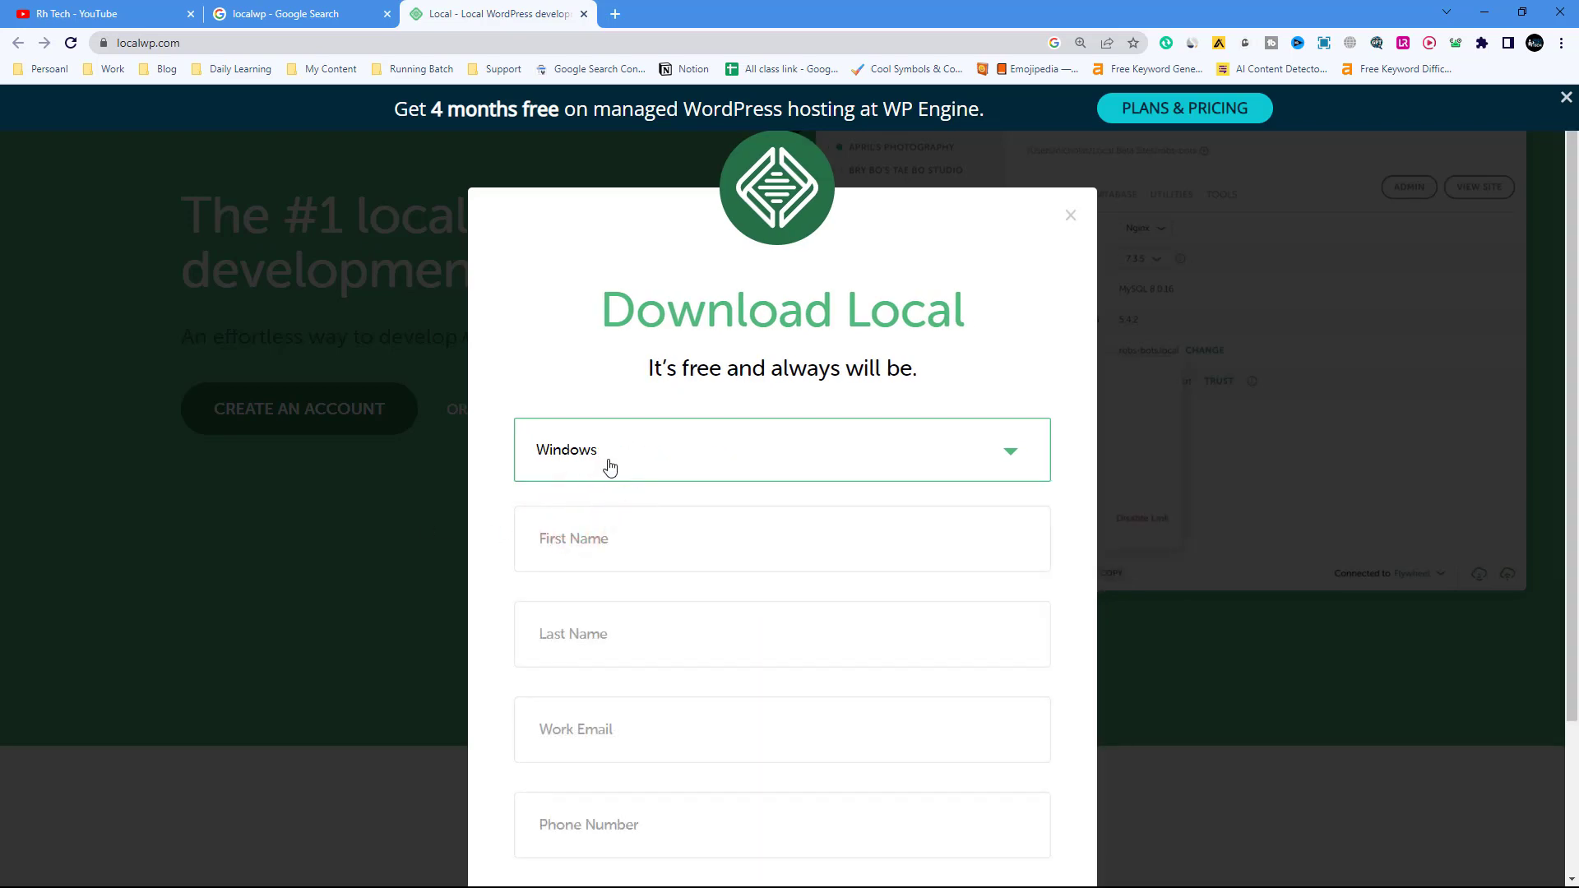
# - Fill the download form with the saved first name, last name, work email and phone number, and submit it to get Local
pyautogui.scroll(-2, 867, 462)
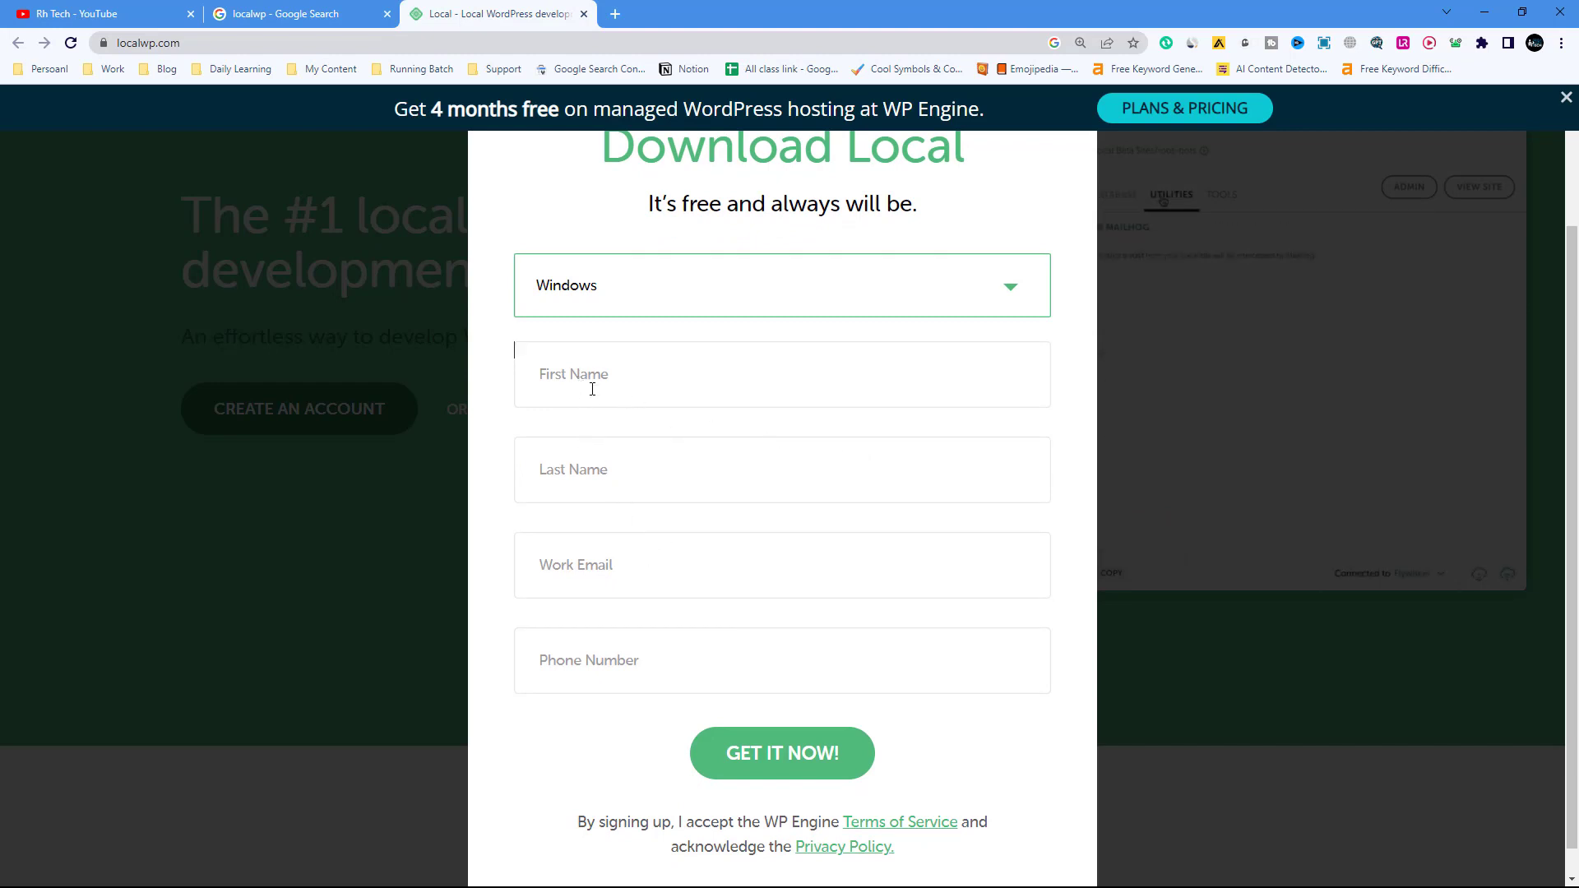
pyautogui.click(576, 375)
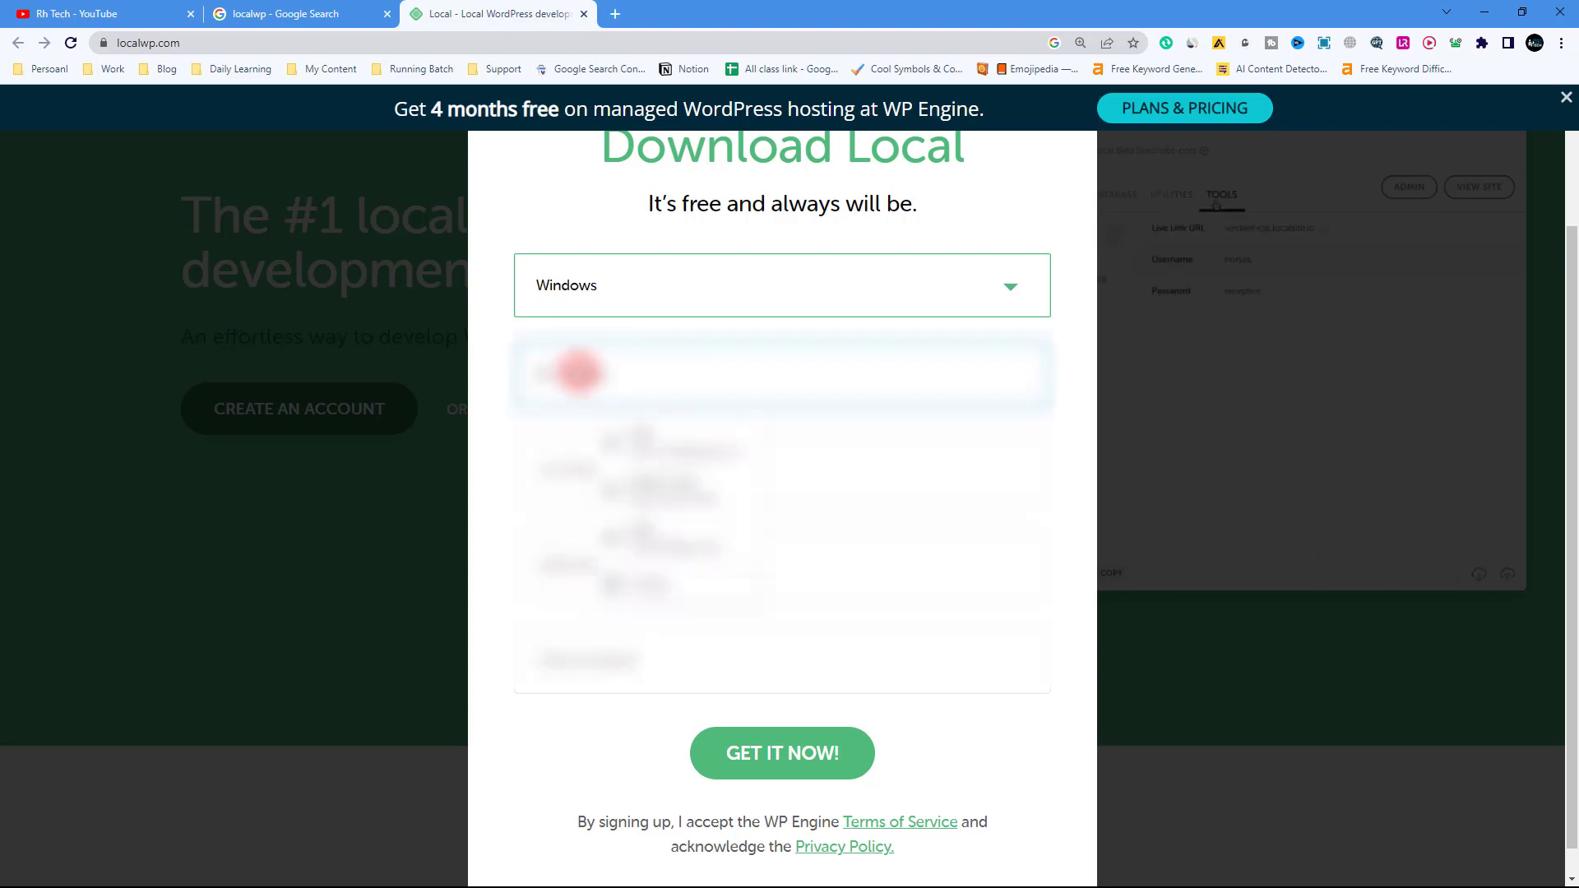
pyautogui.click(655, 486)
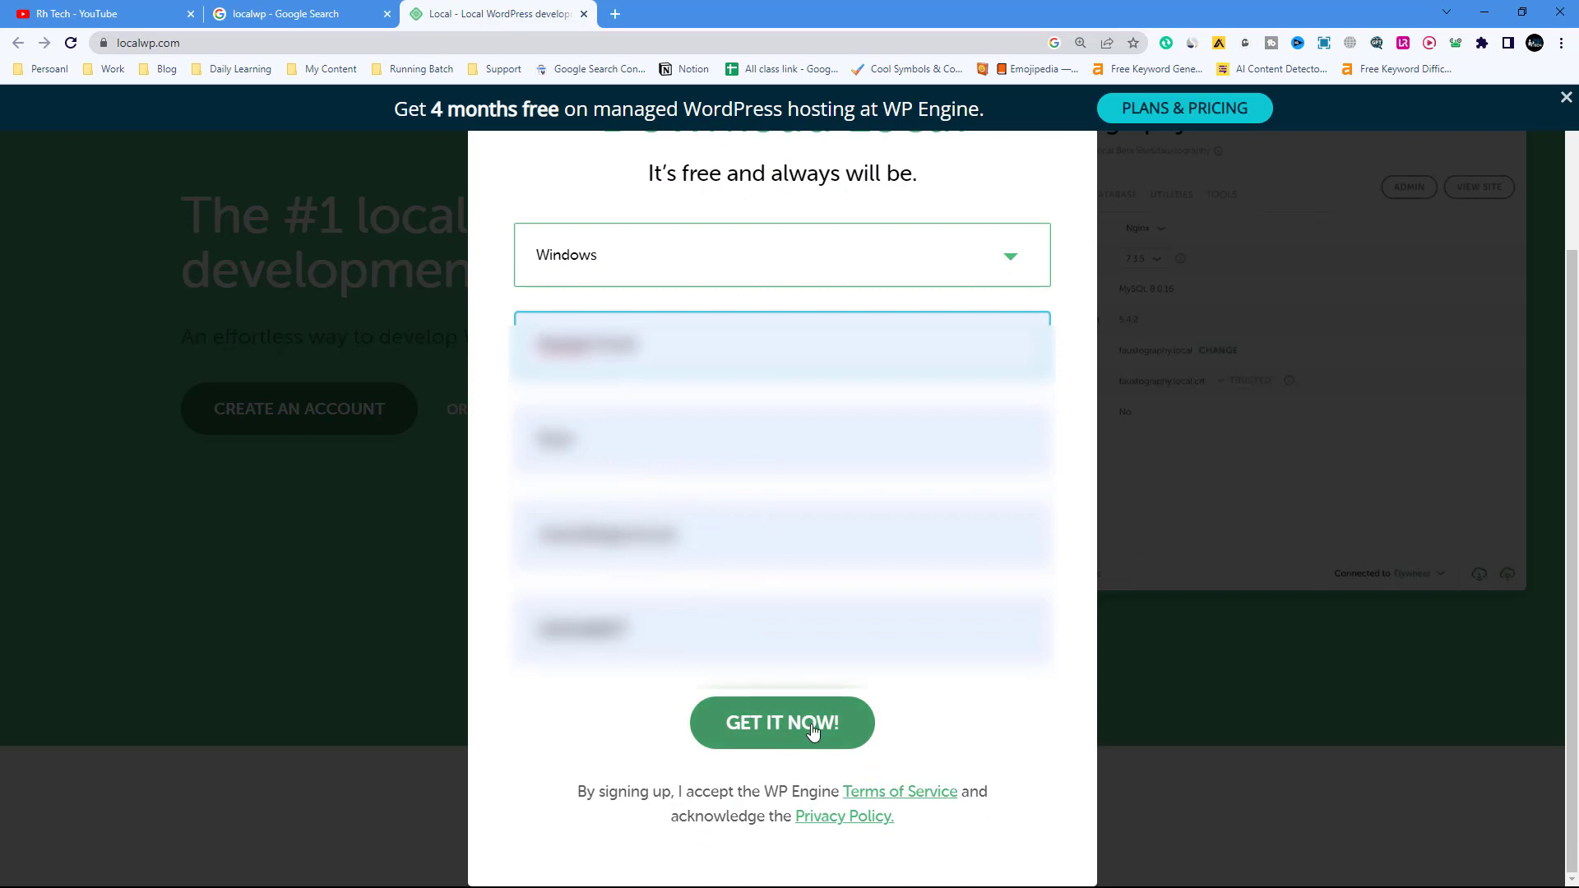
pyautogui.click(812, 731)
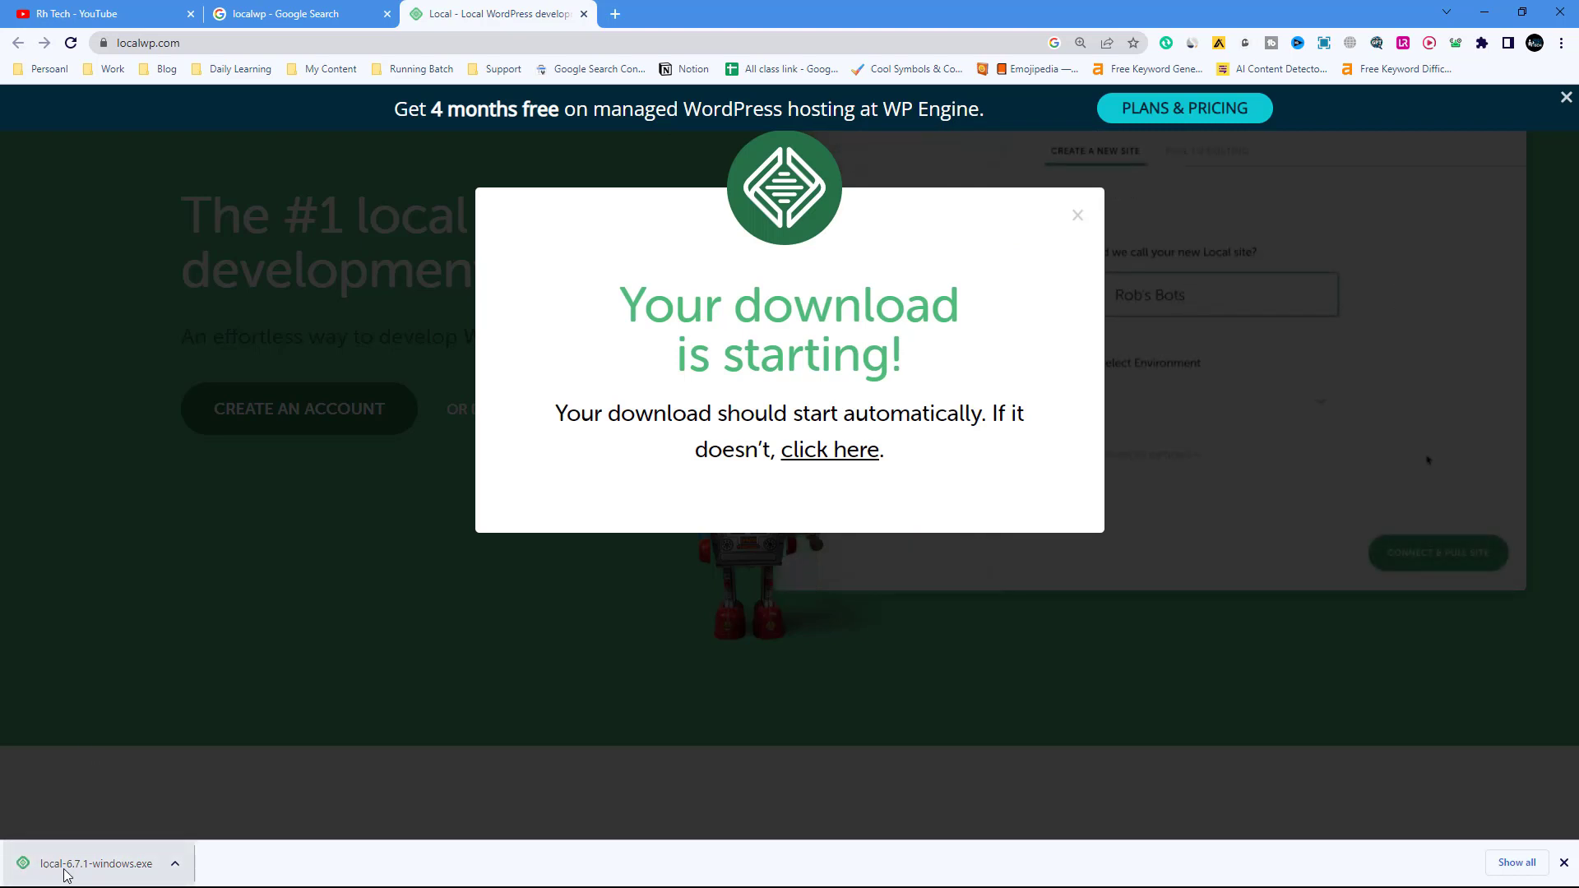
# - Run the downloaded local-6.7.1-windows.exe, install Local only for the current user in the default folder, and finish setup with Run Local enabled
pyautogui.click(62, 868)
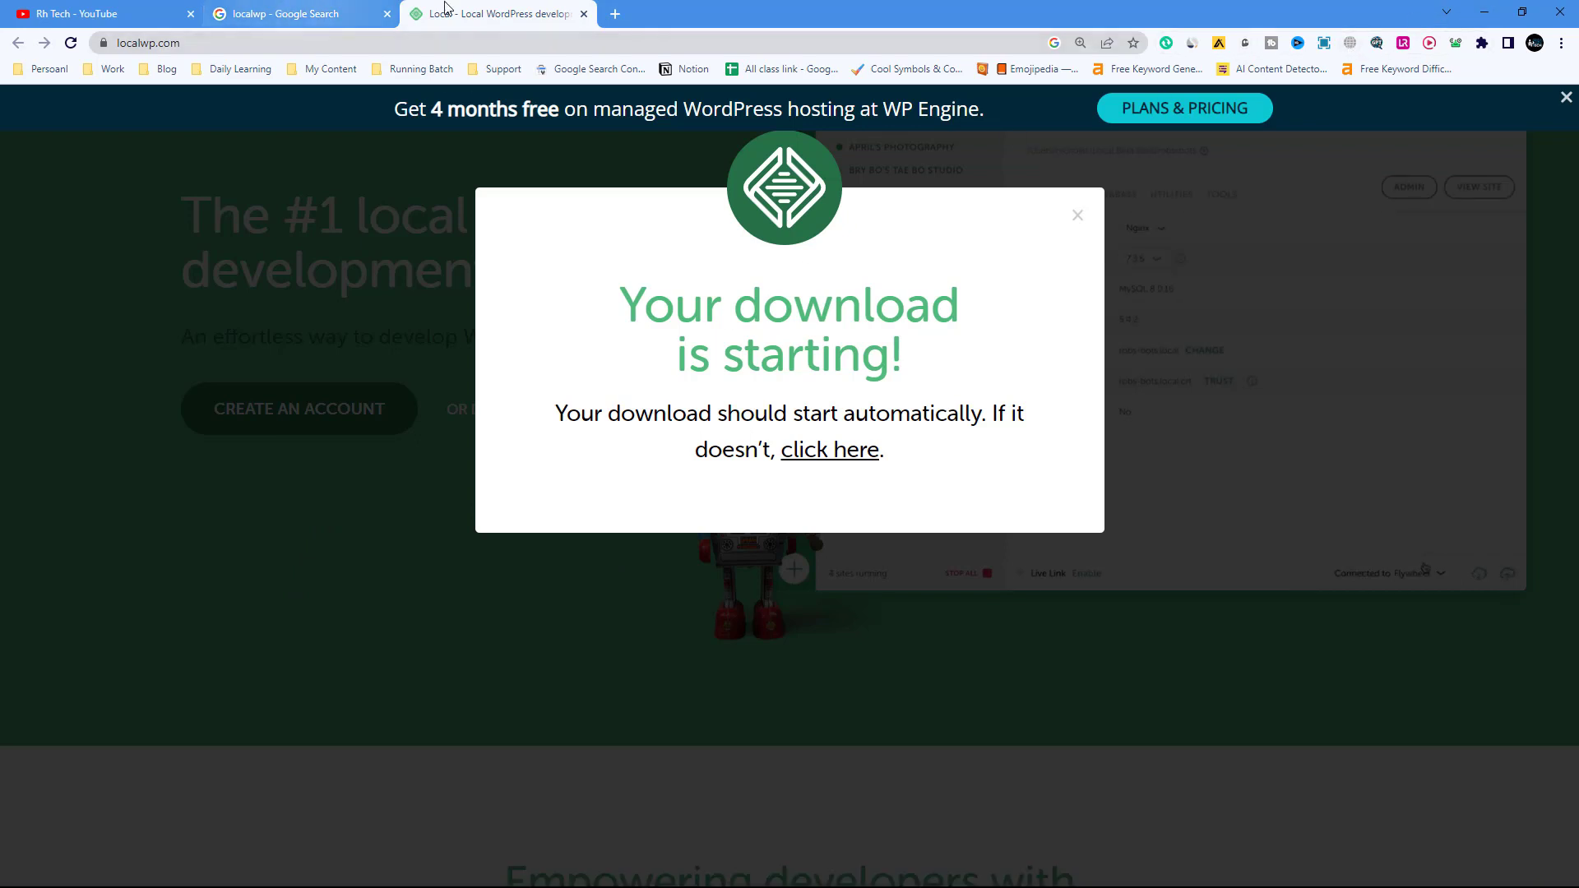
pyautogui.click(1483, 13)
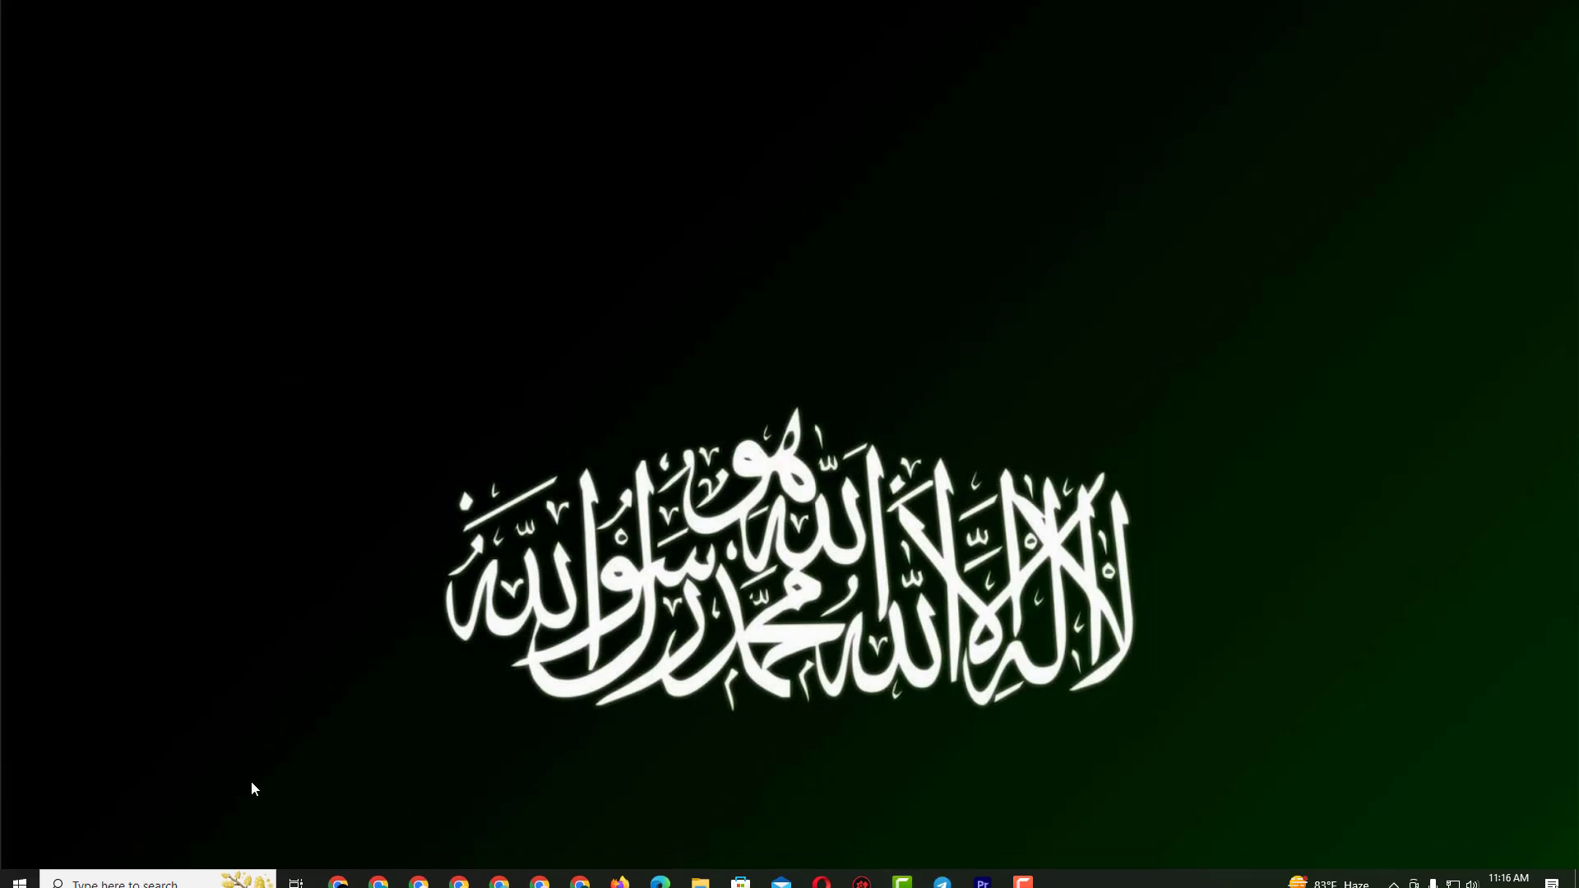
pyautogui.click(703, 872)
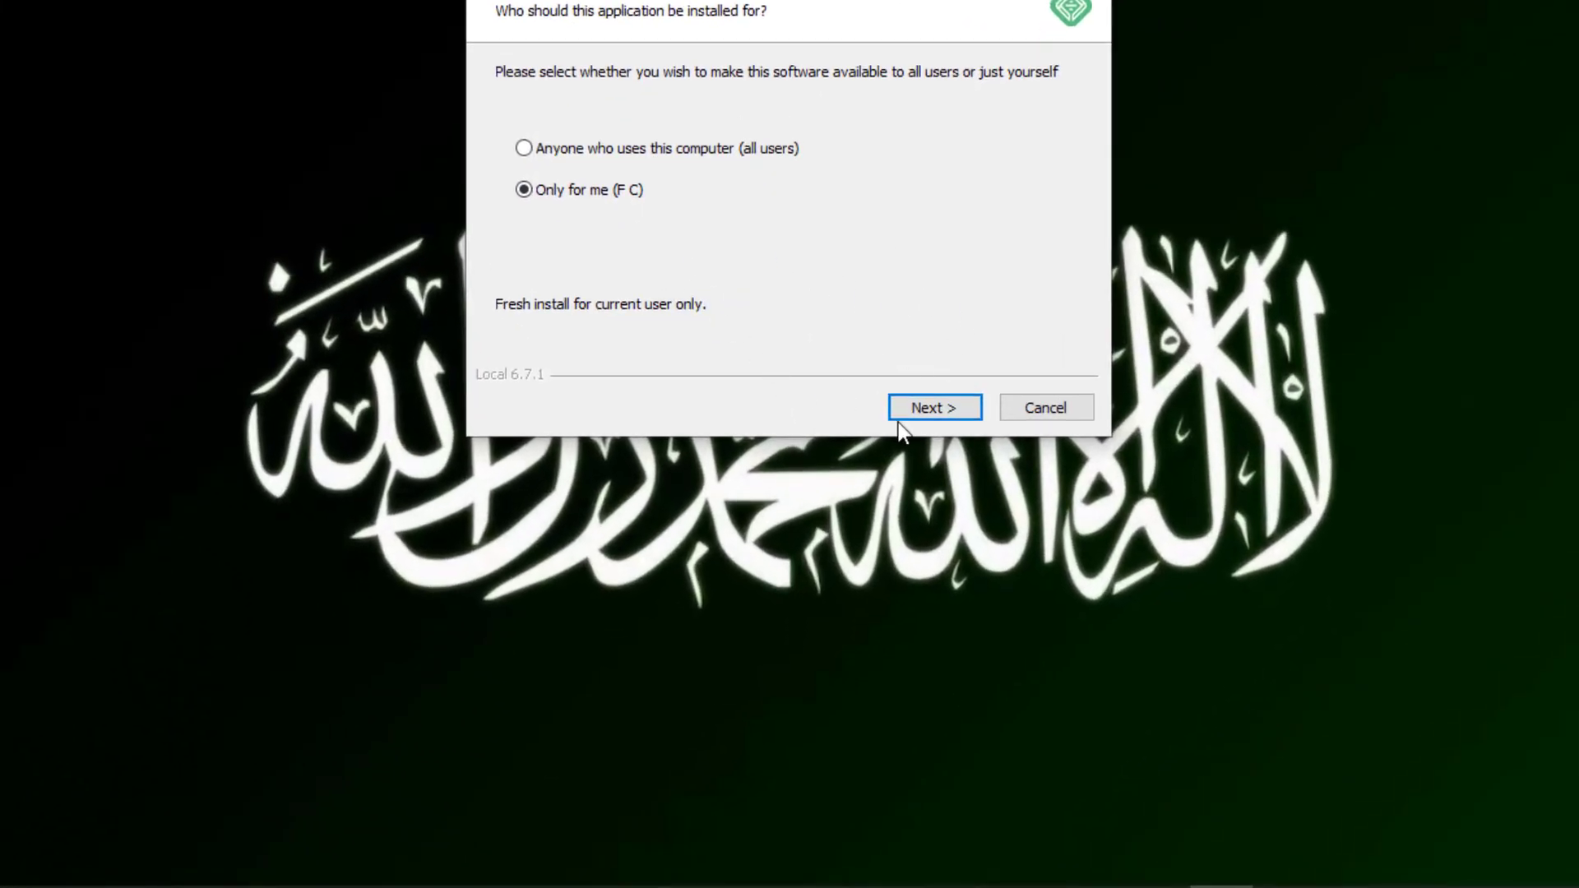
pyautogui.click(913, 408)
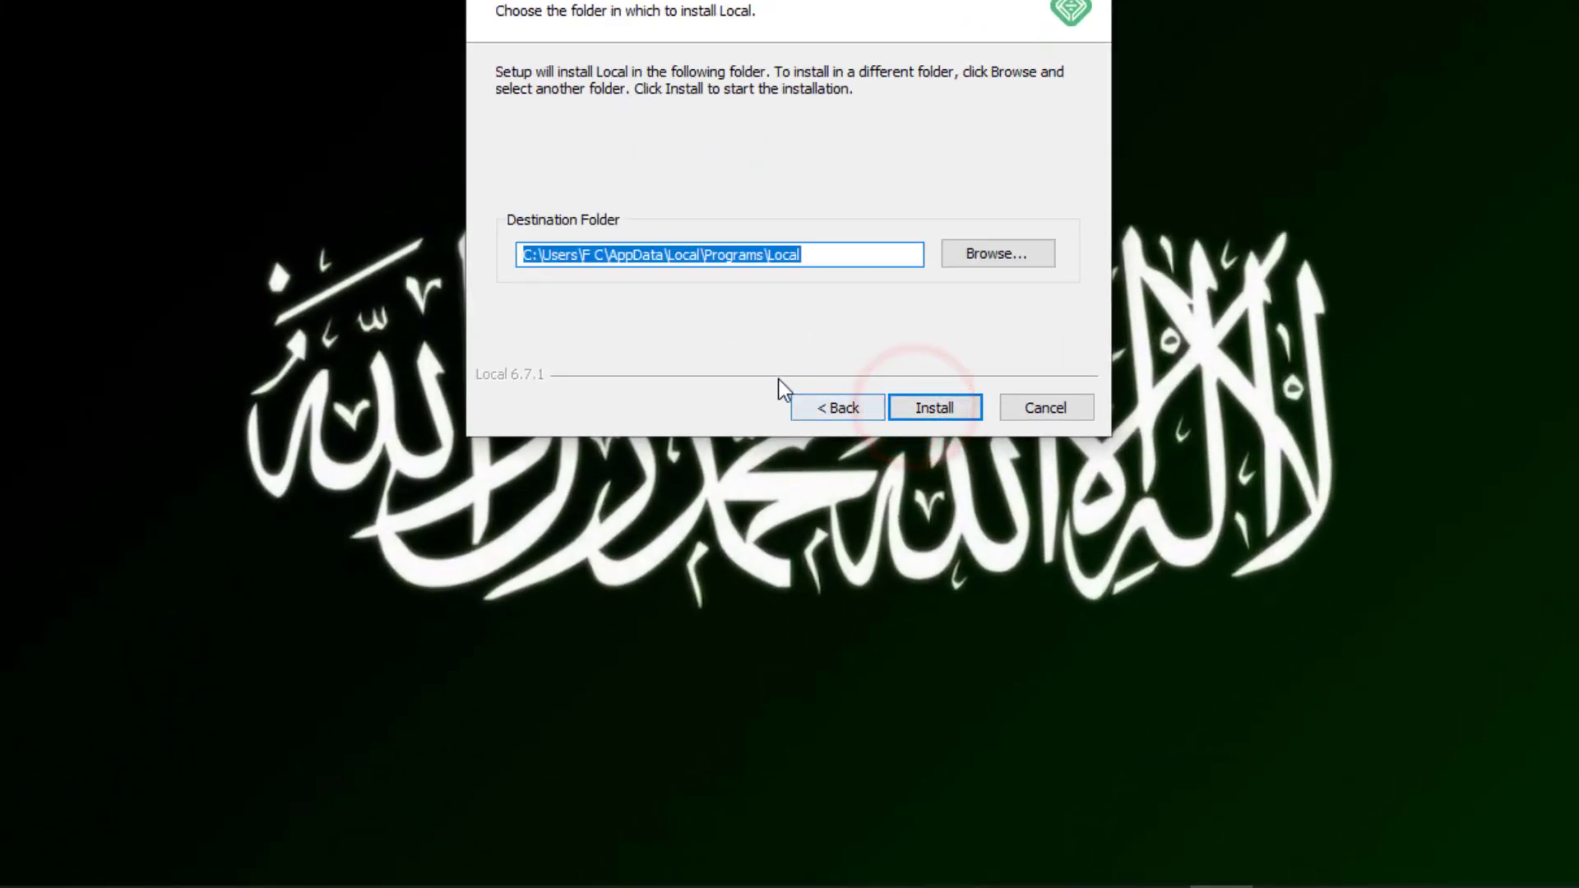
pyautogui.click(967, 407)
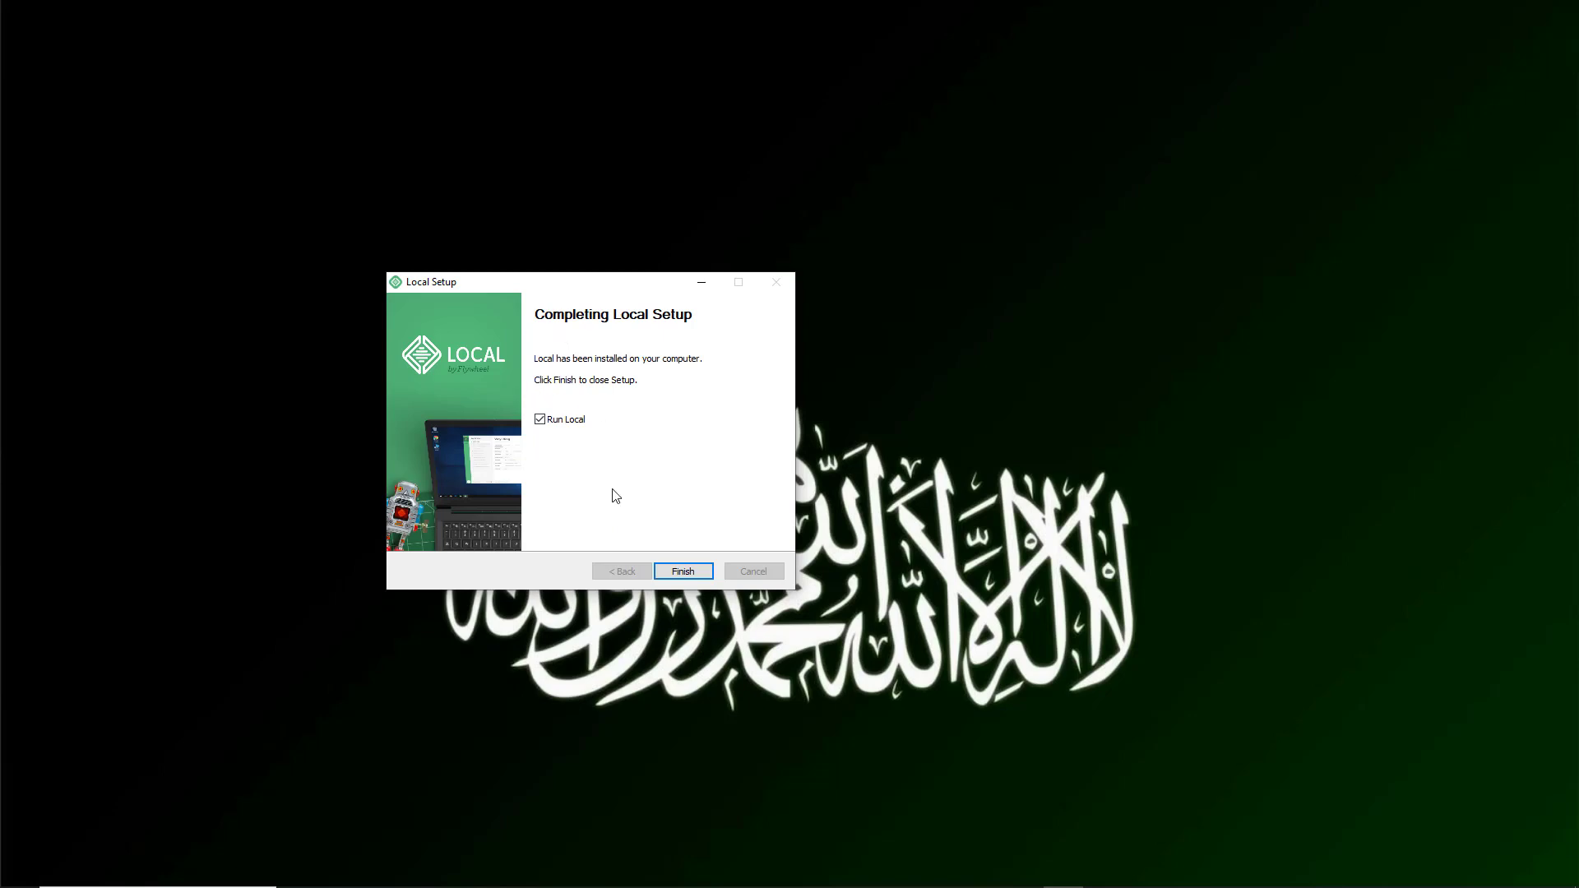
pyautogui.click(682, 573)
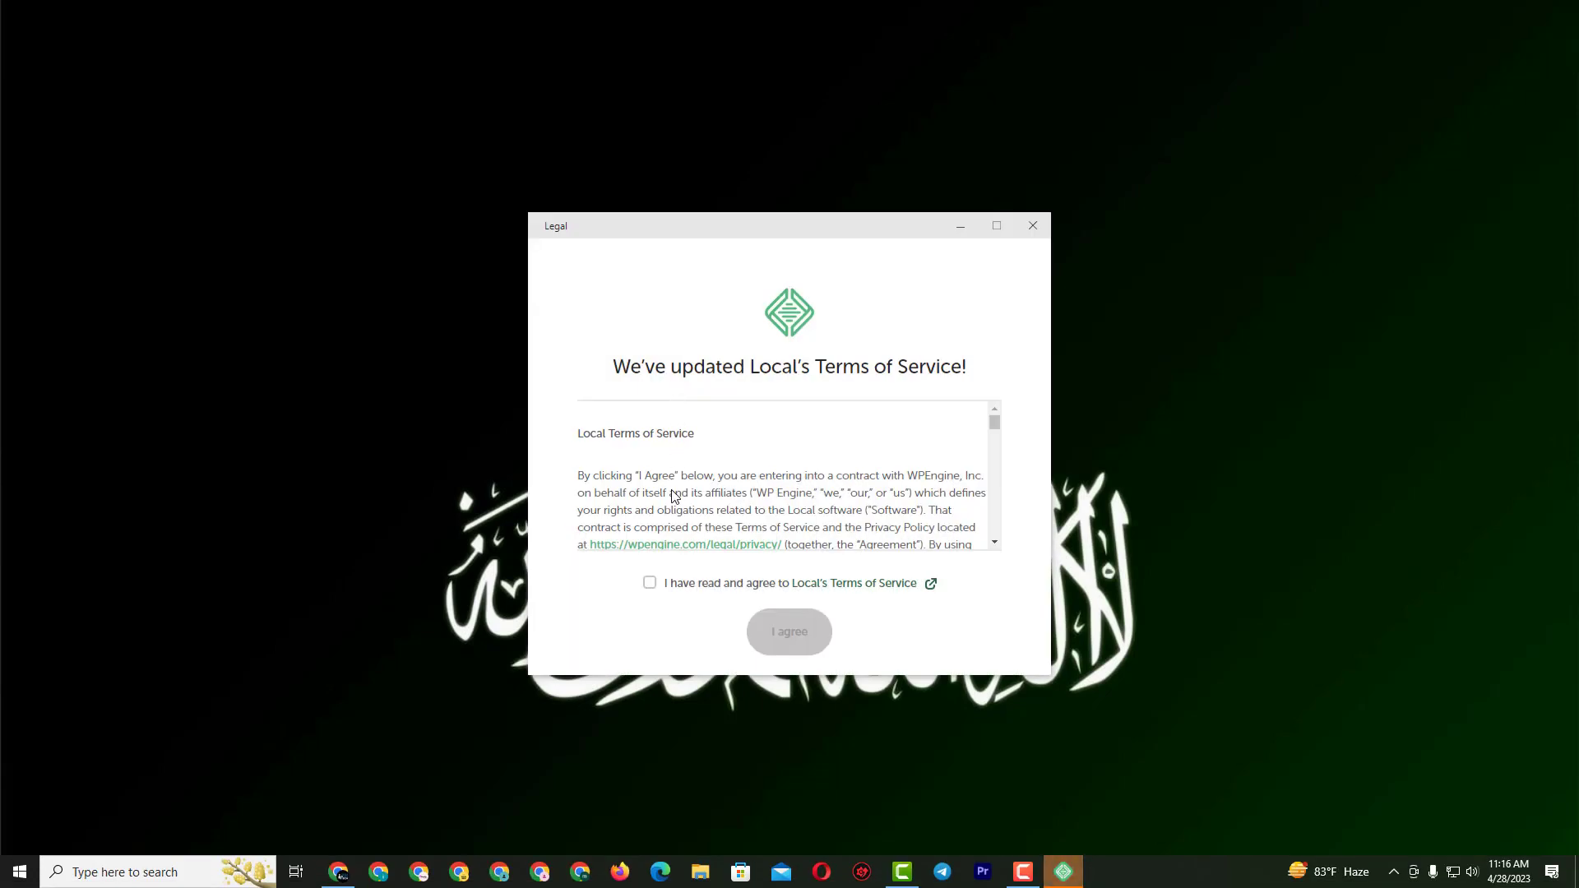
# - Accept Local's Terms of Service
pyautogui.click(649, 583)
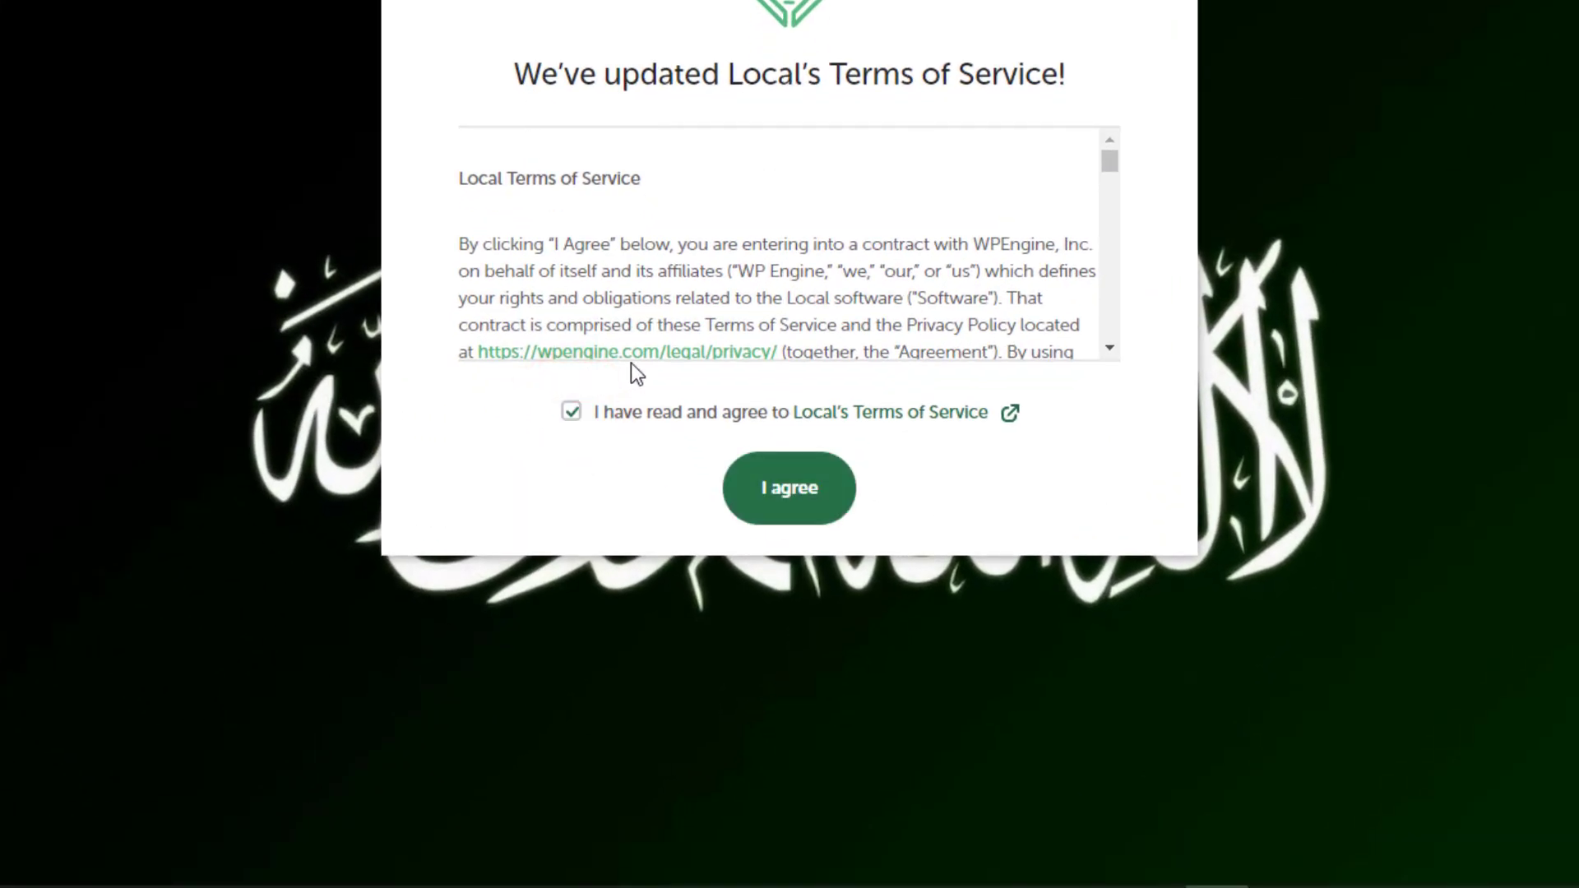
pyautogui.click(818, 493)
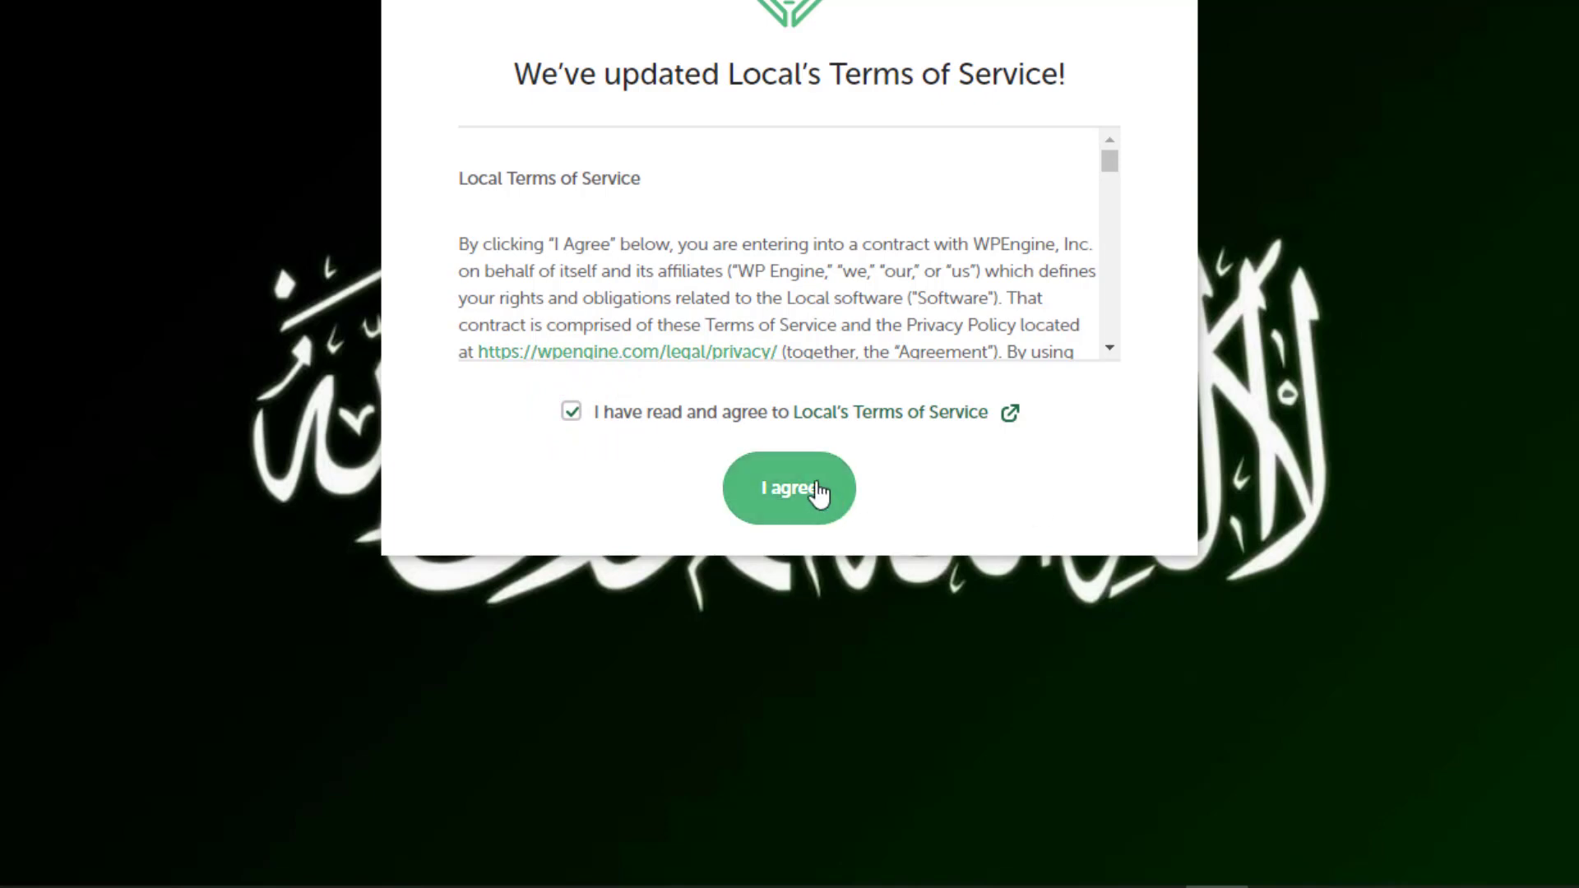
pyautogui.click(785, 492)
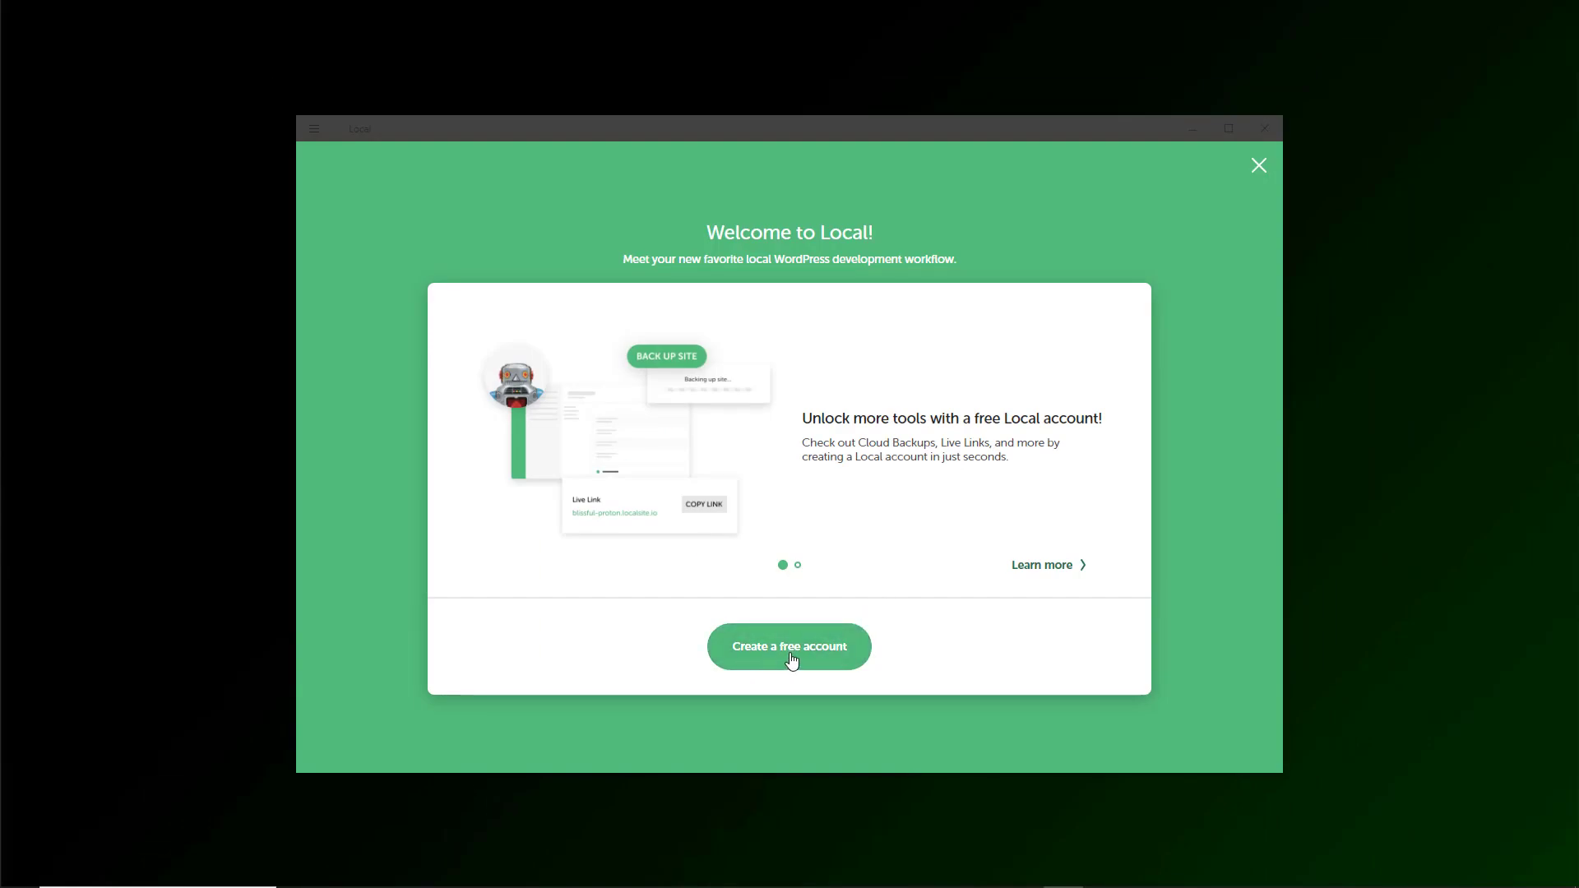
# - Dismiss the free account offer and decline both error reporting and usage reporting
pyautogui.click(1257, 165)
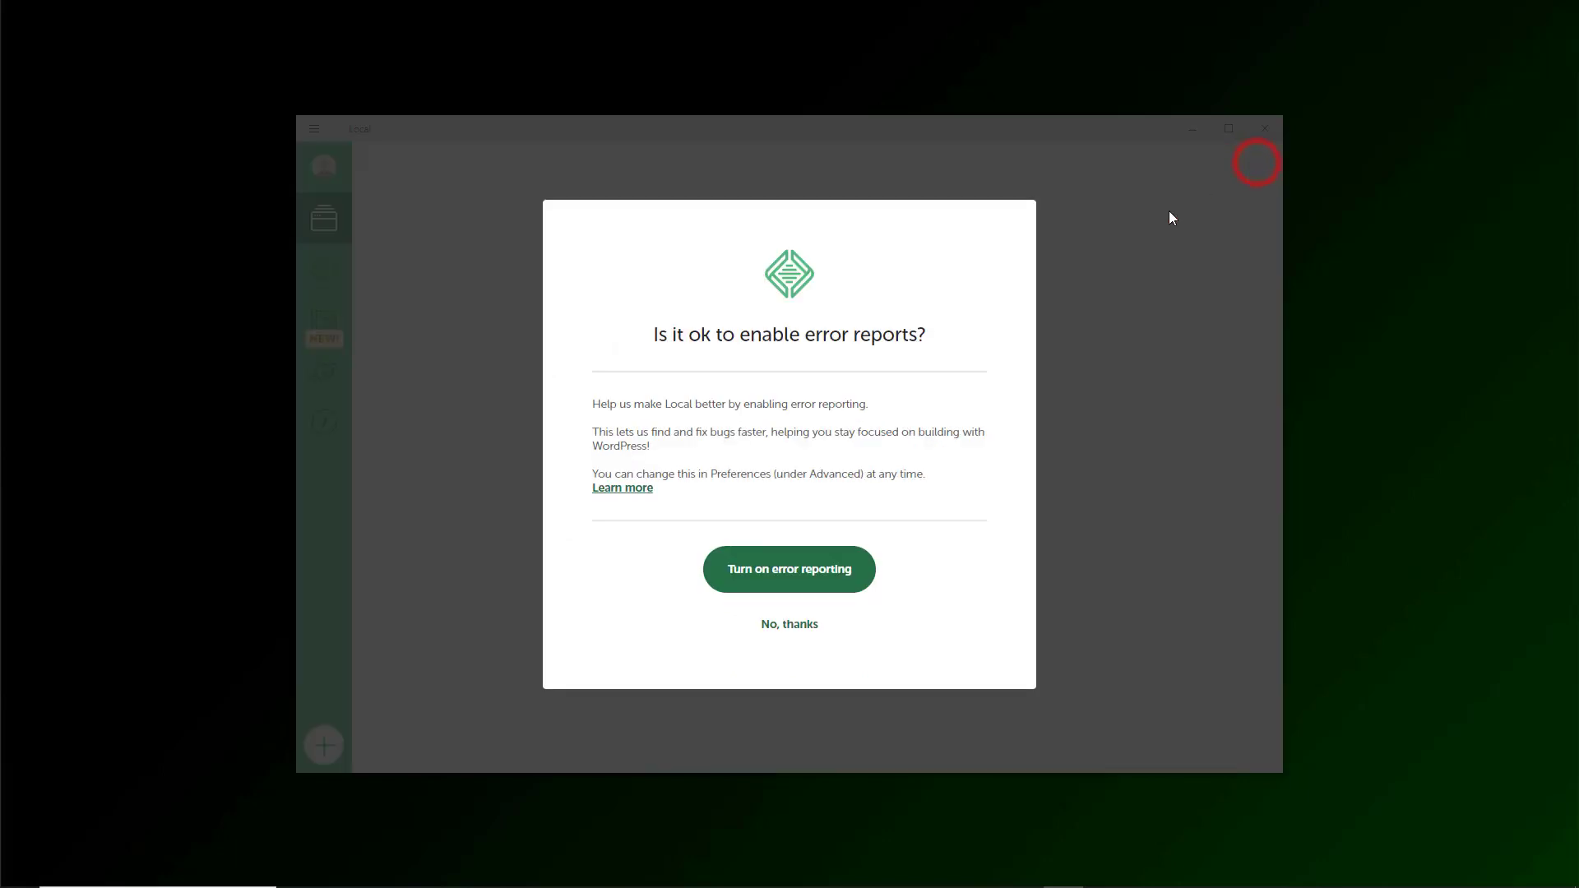
pyautogui.click(801, 627)
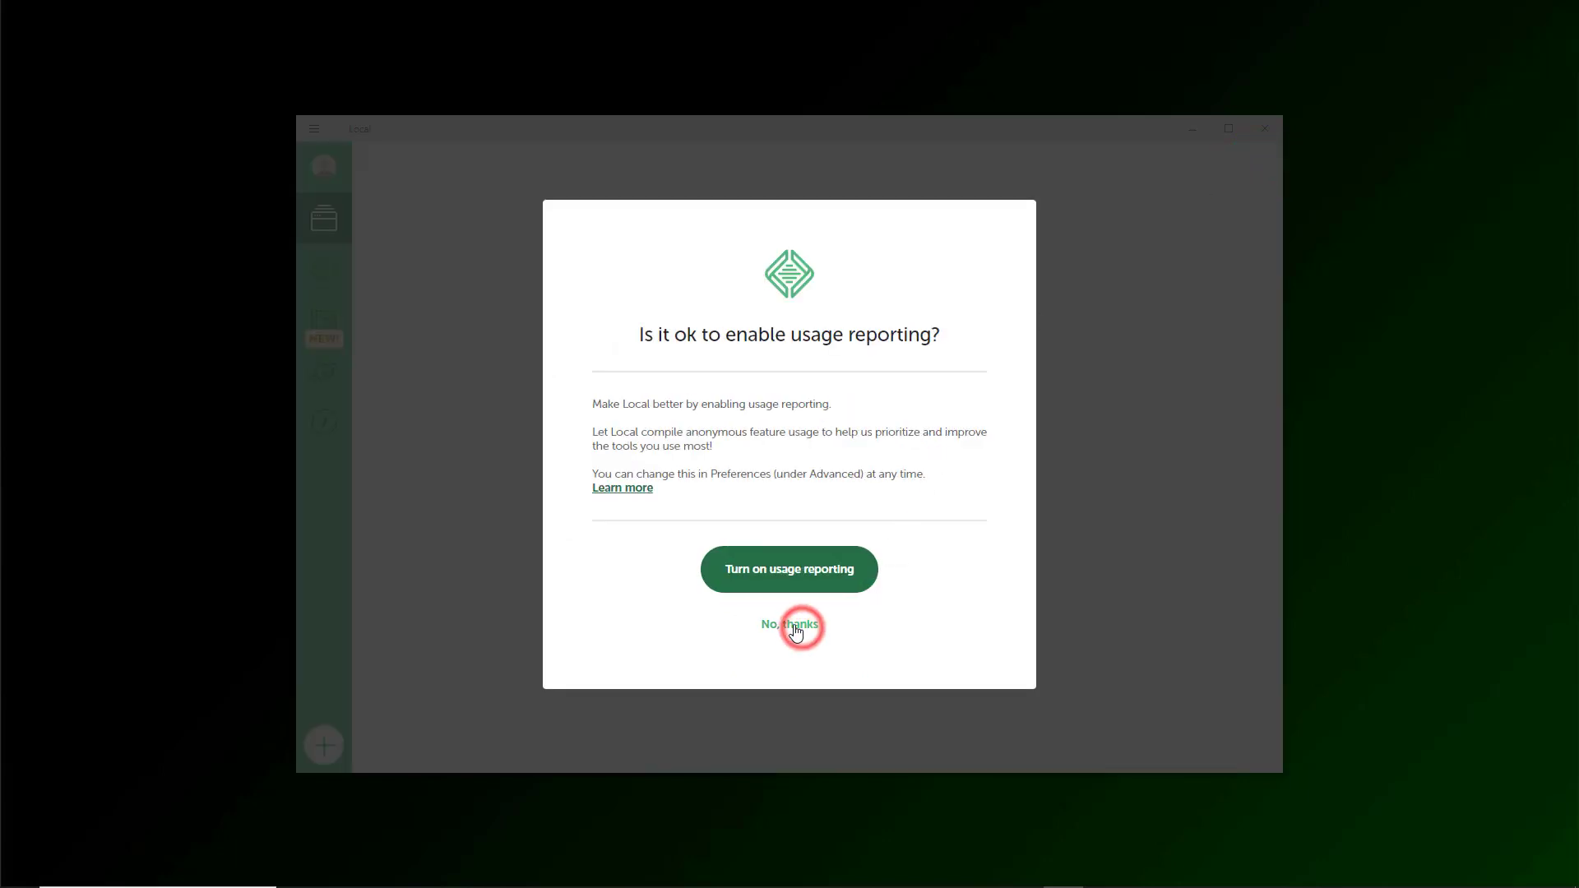
pyautogui.click(805, 623)
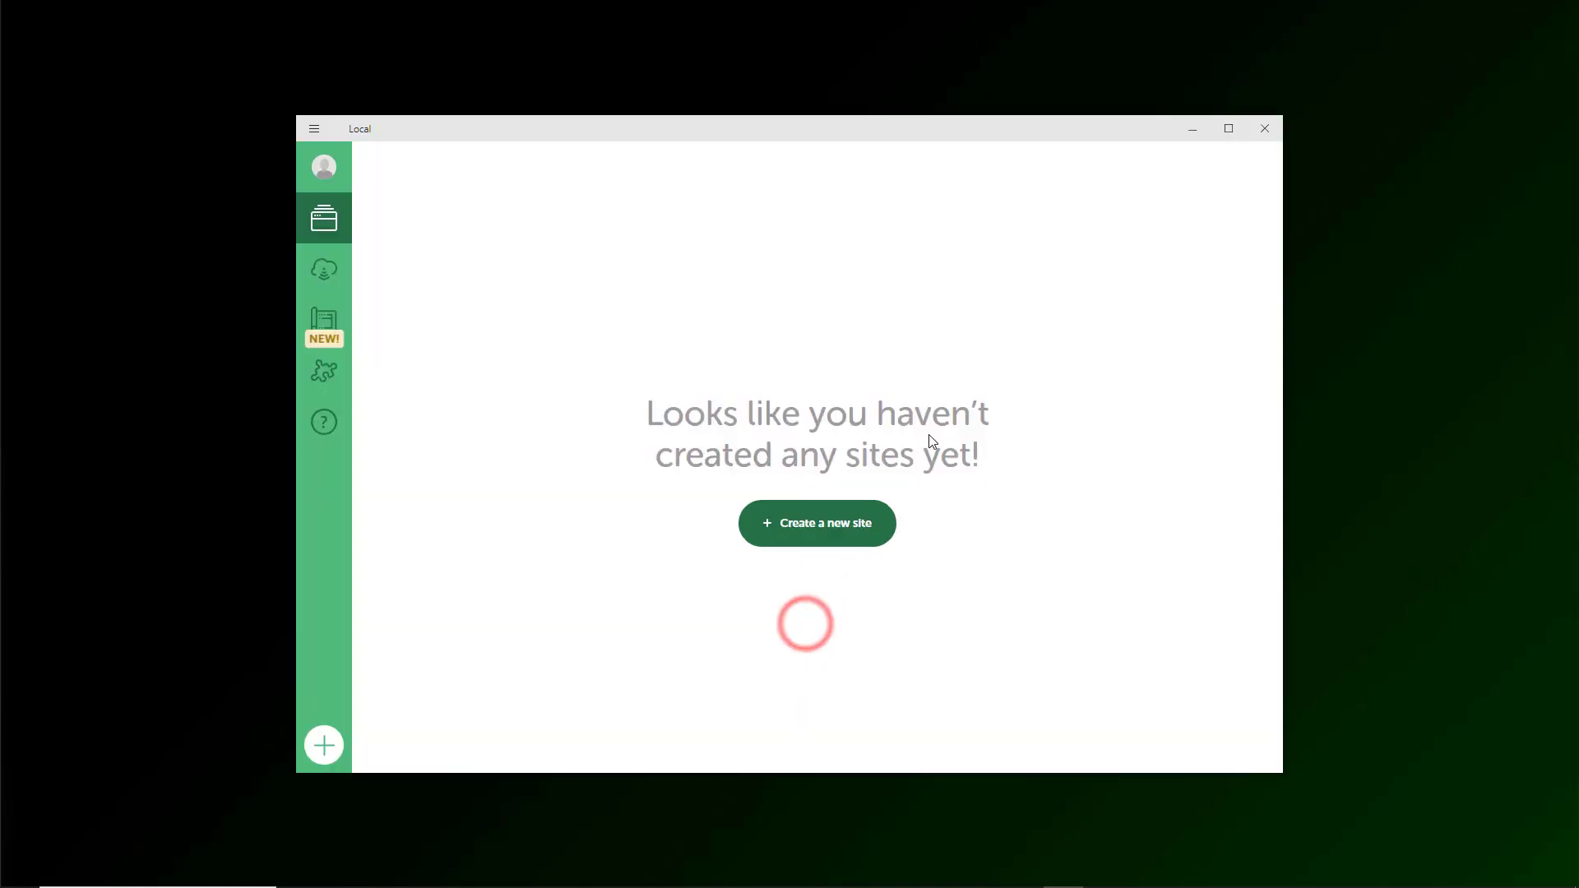
# - Maximize Local and start a new site with the "Create a new site" option, proceeding to the site name entry
pyautogui.click(1226, 128)
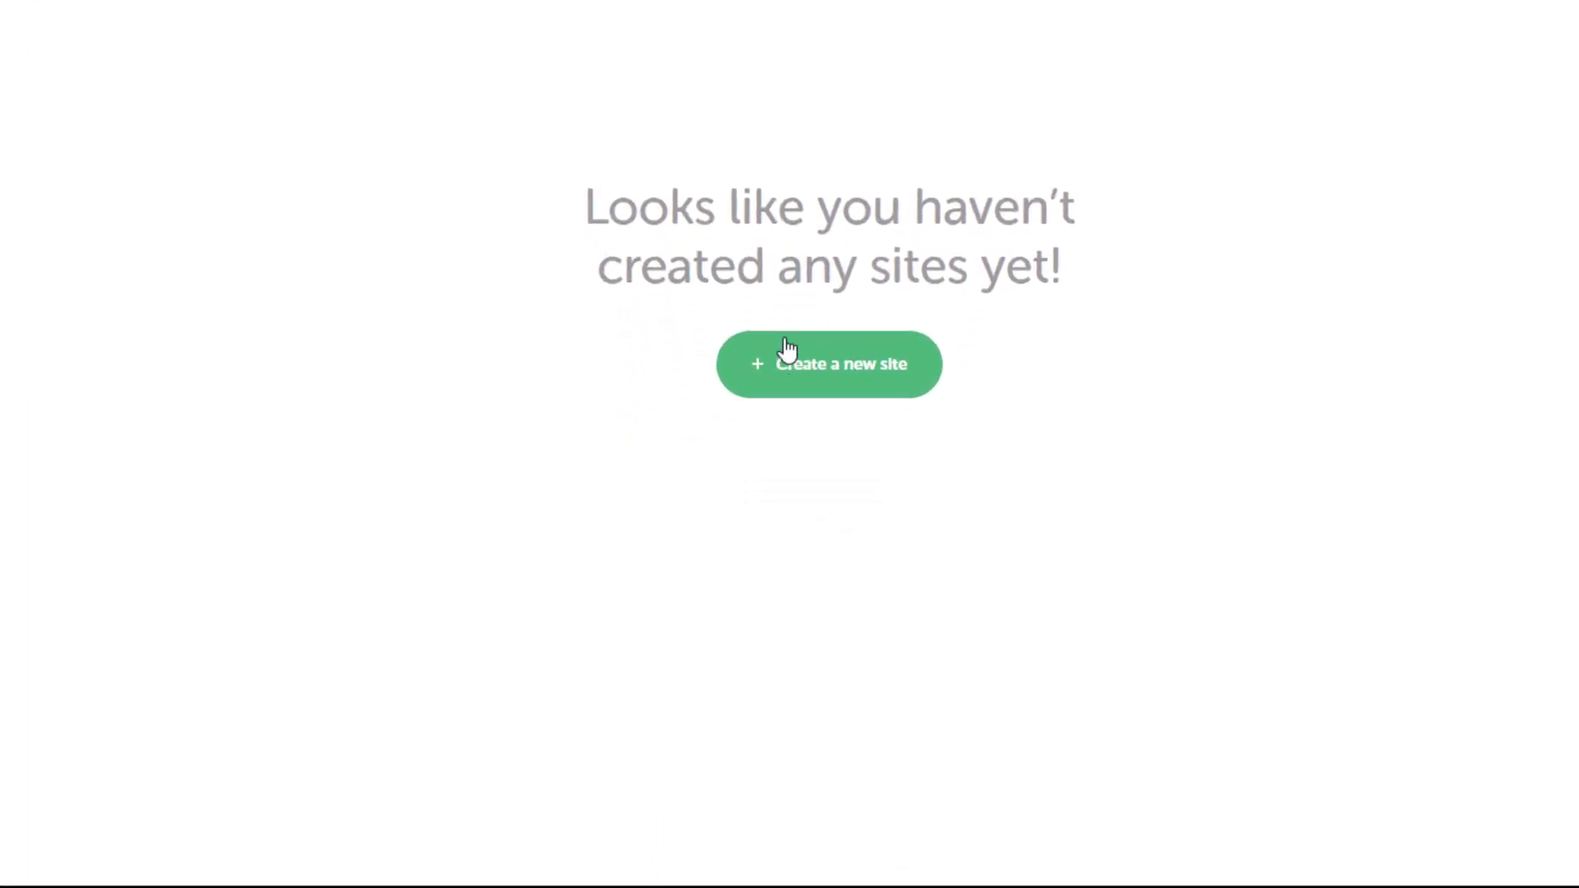
pyautogui.click(788, 352)
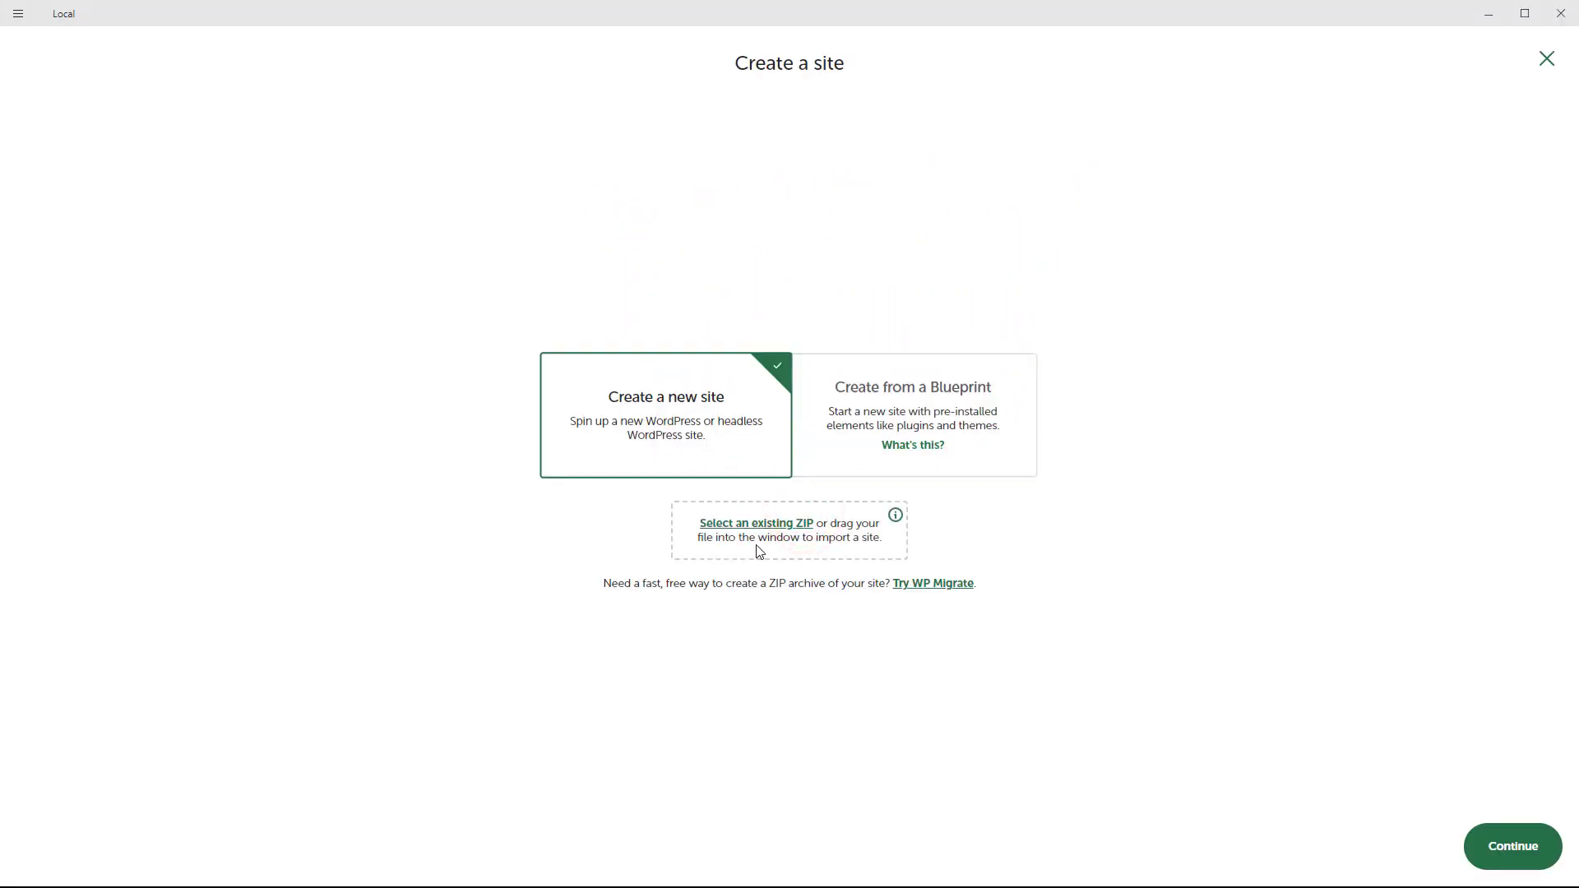
pyautogui.click(1514, 851)
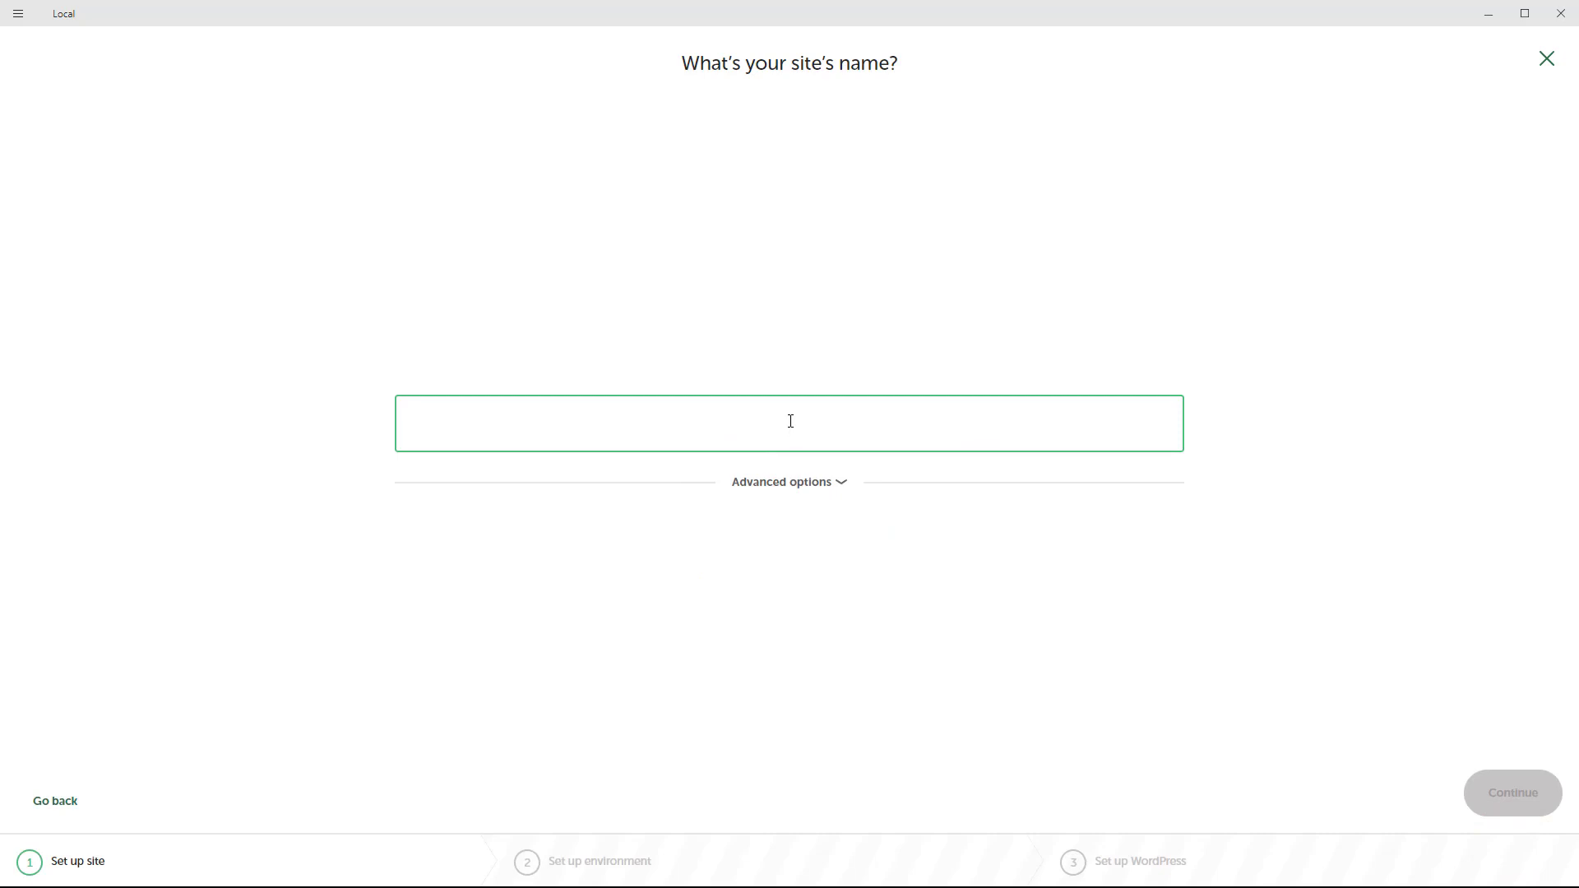
# - Name the site RhRasel and keep the Preferred environment, continuing to the WordPress setup
pyautogui.write('RhRas')
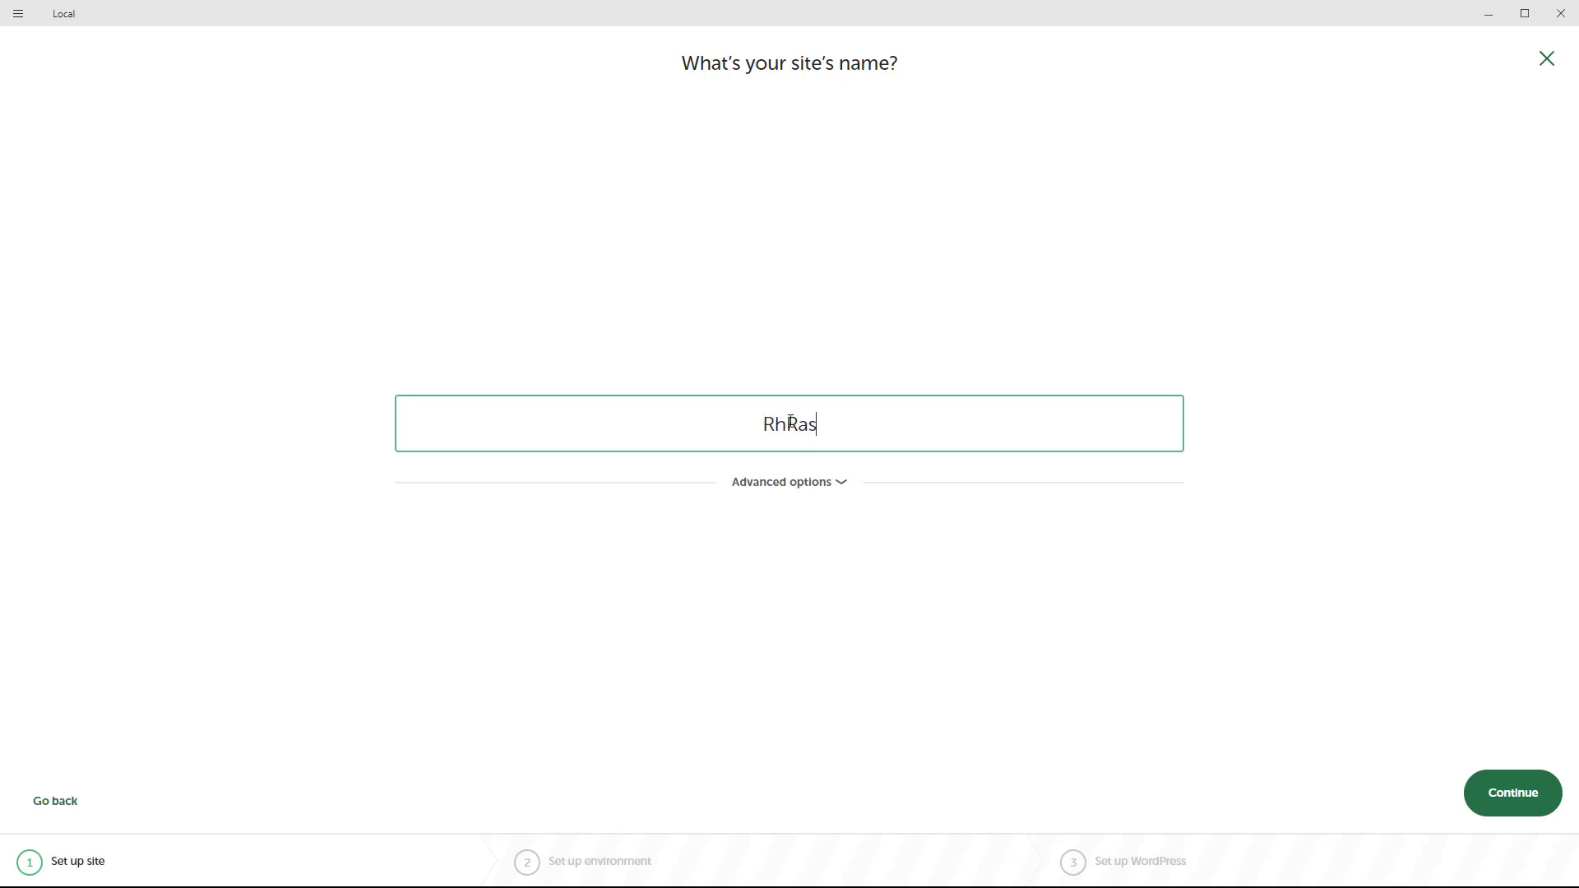
pyautogui.write('el')
pyautogui.click(787, 421)
pyautogui.click(1480, 792)
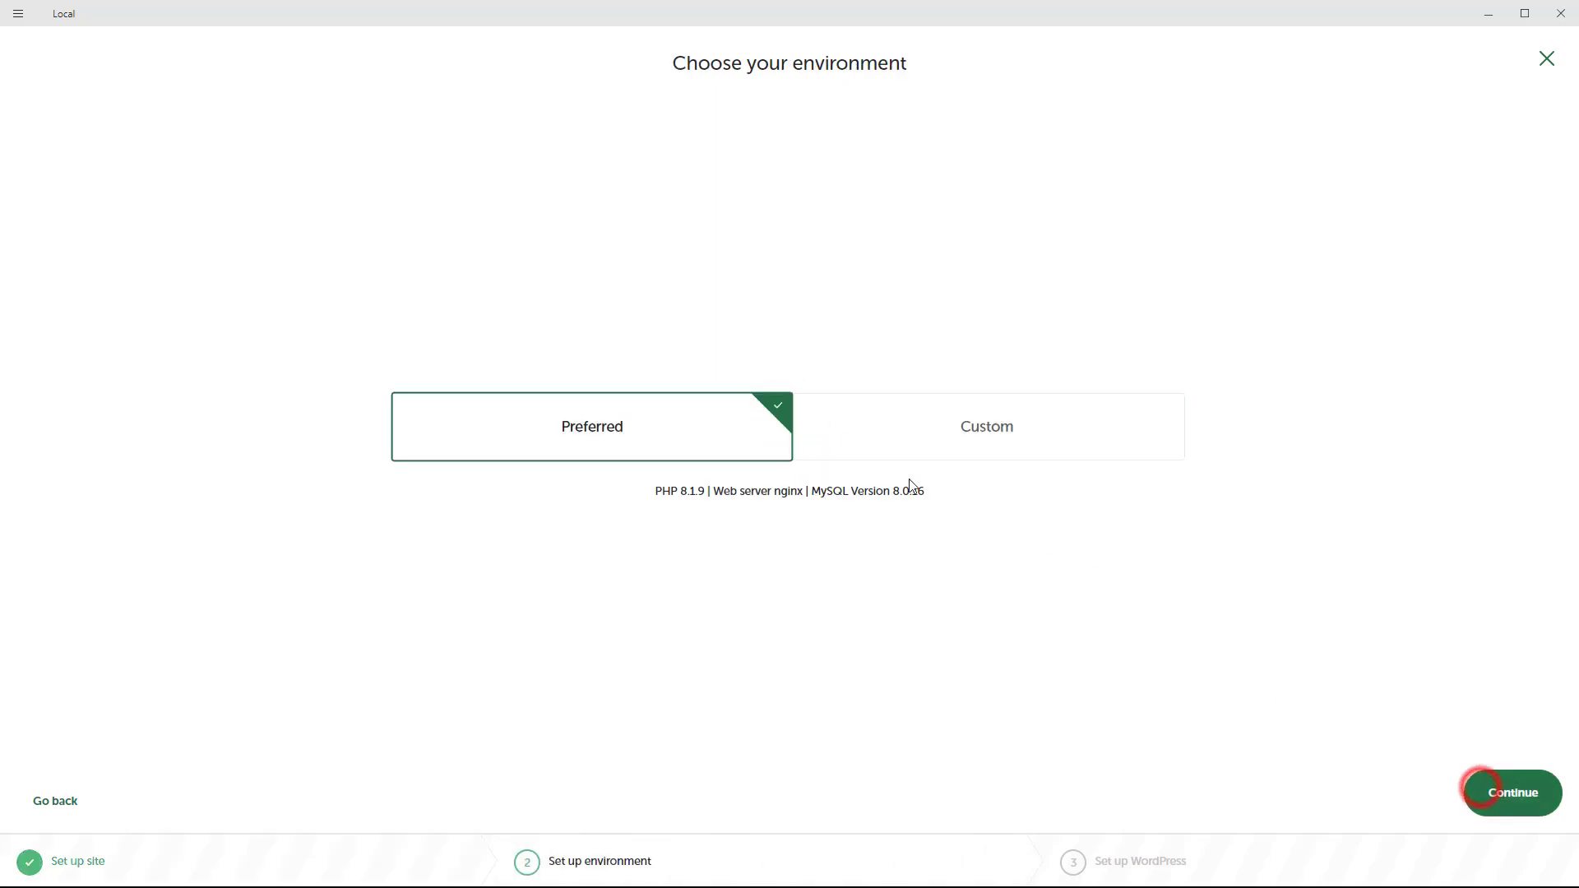
pyautogui.click(1482, 789)
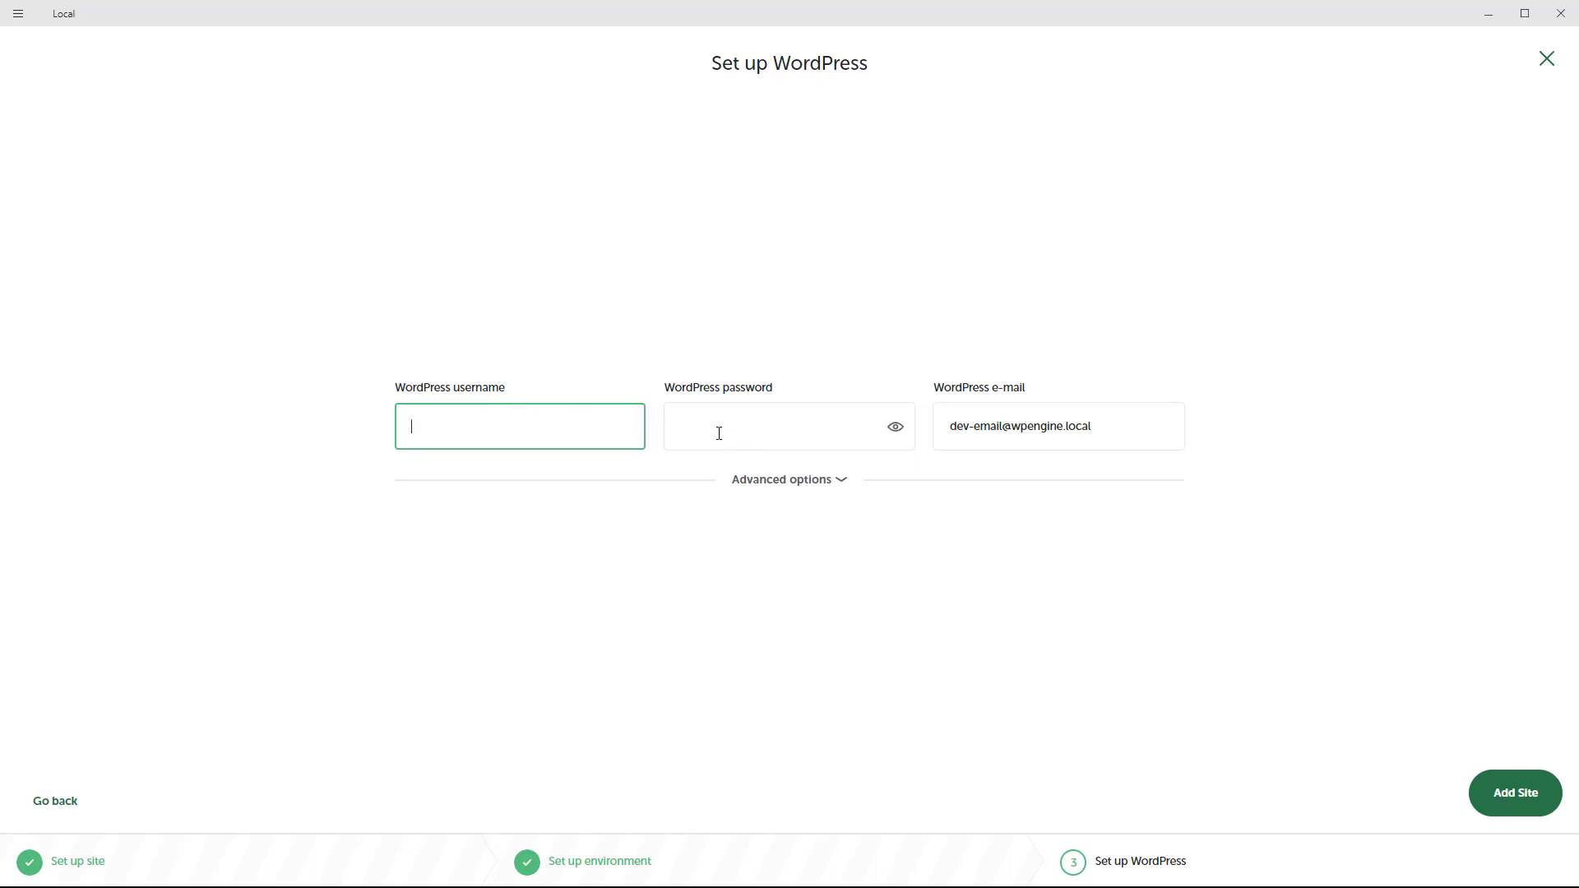
# - Enter the WordPress username and password, keep the default e-mail, and add the site
pyautogui.click(462, 419)
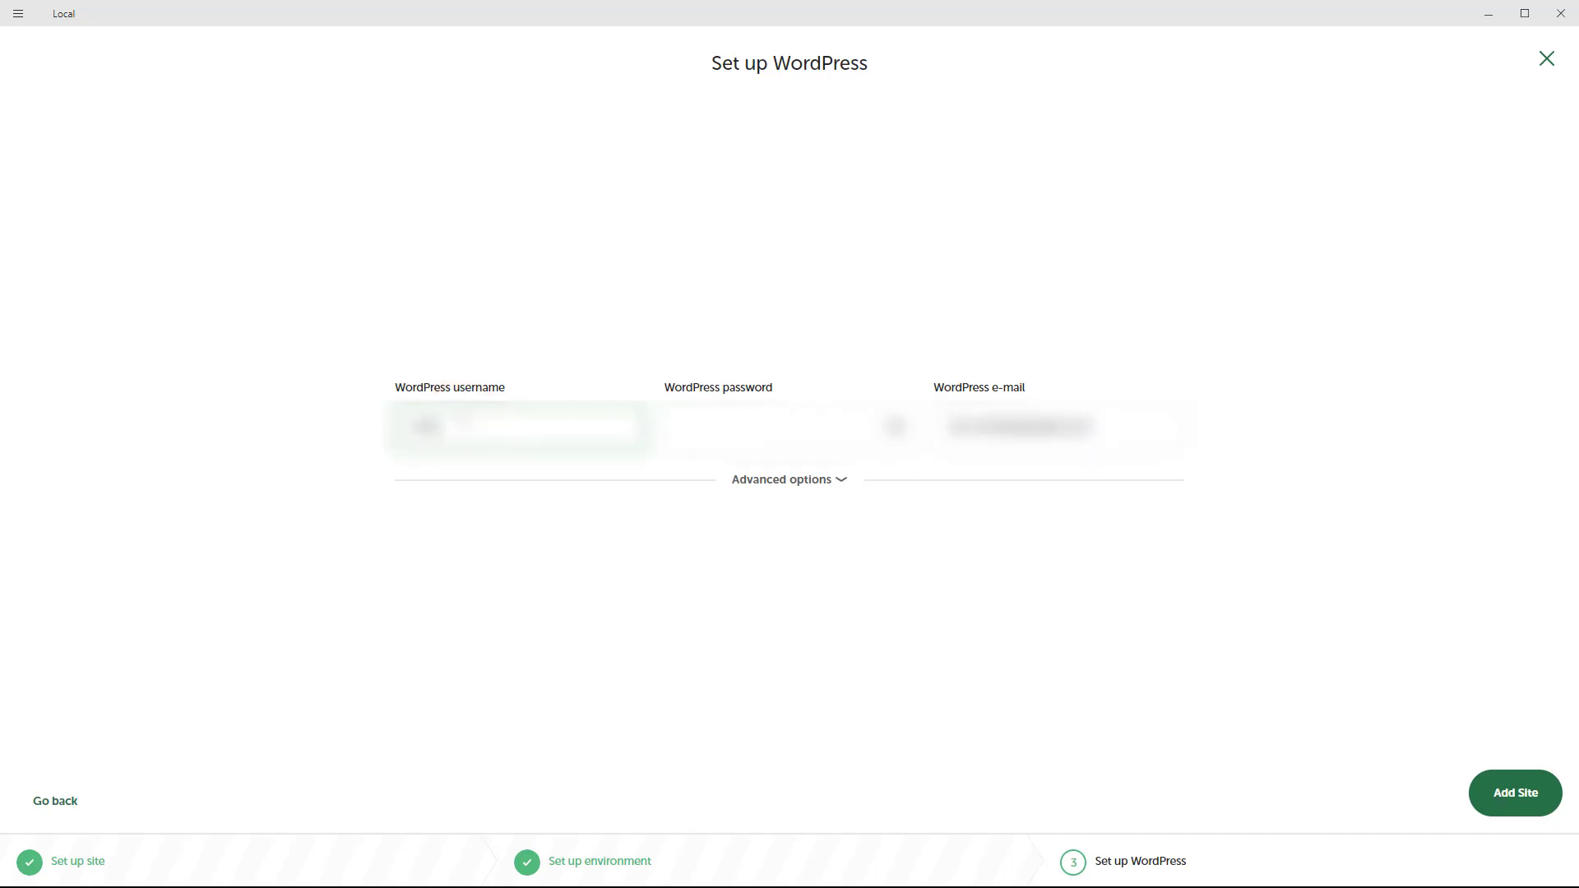
pyautogui.click(727, 436)
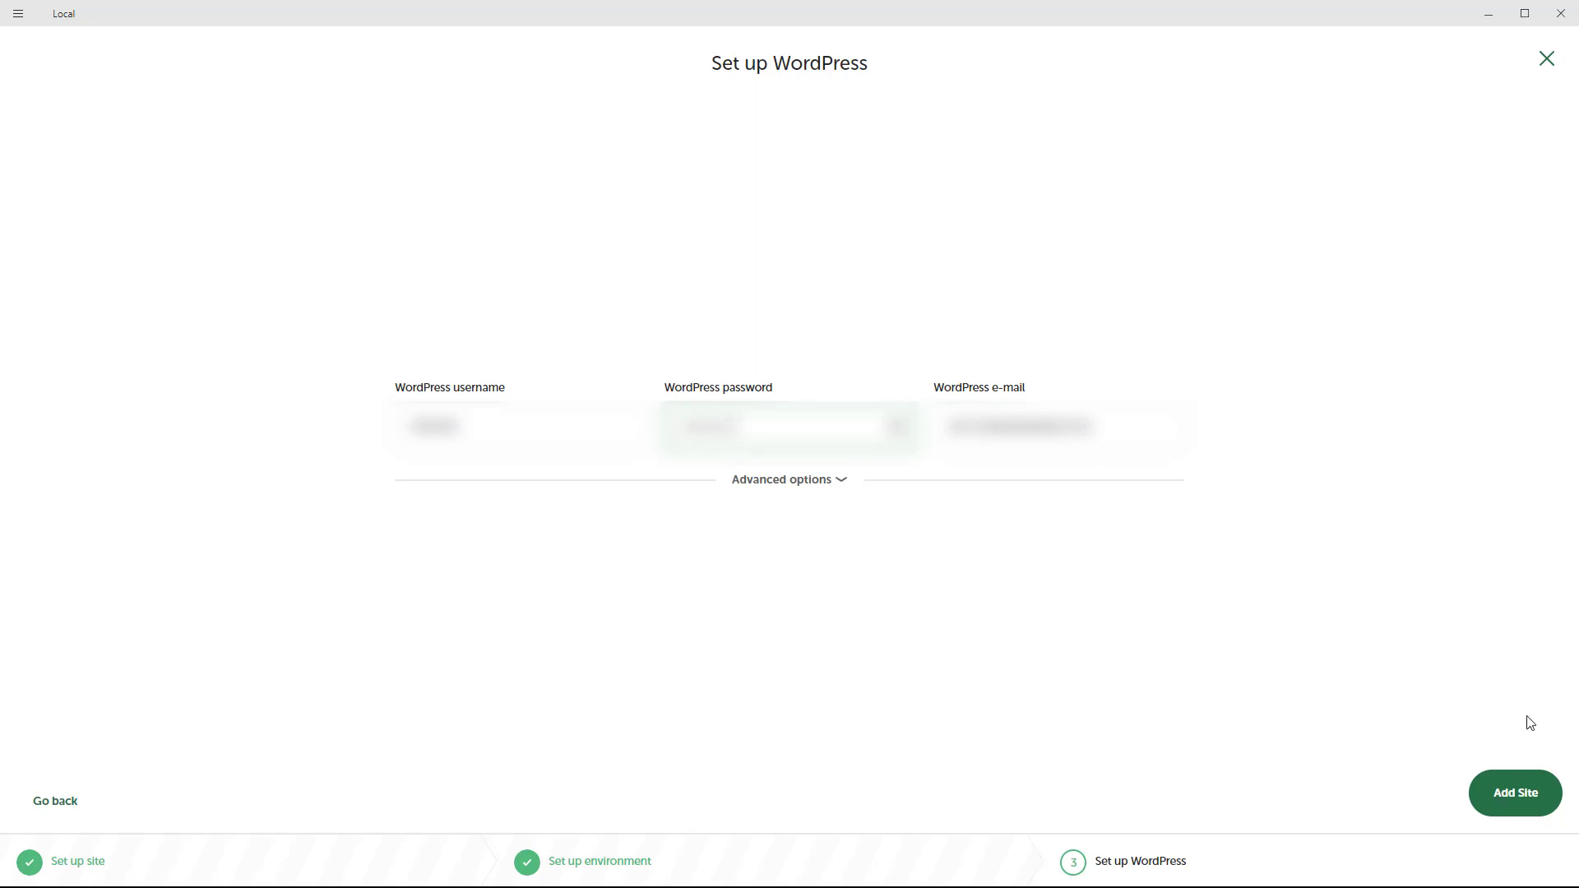
pyautogui.click(1520, 794)
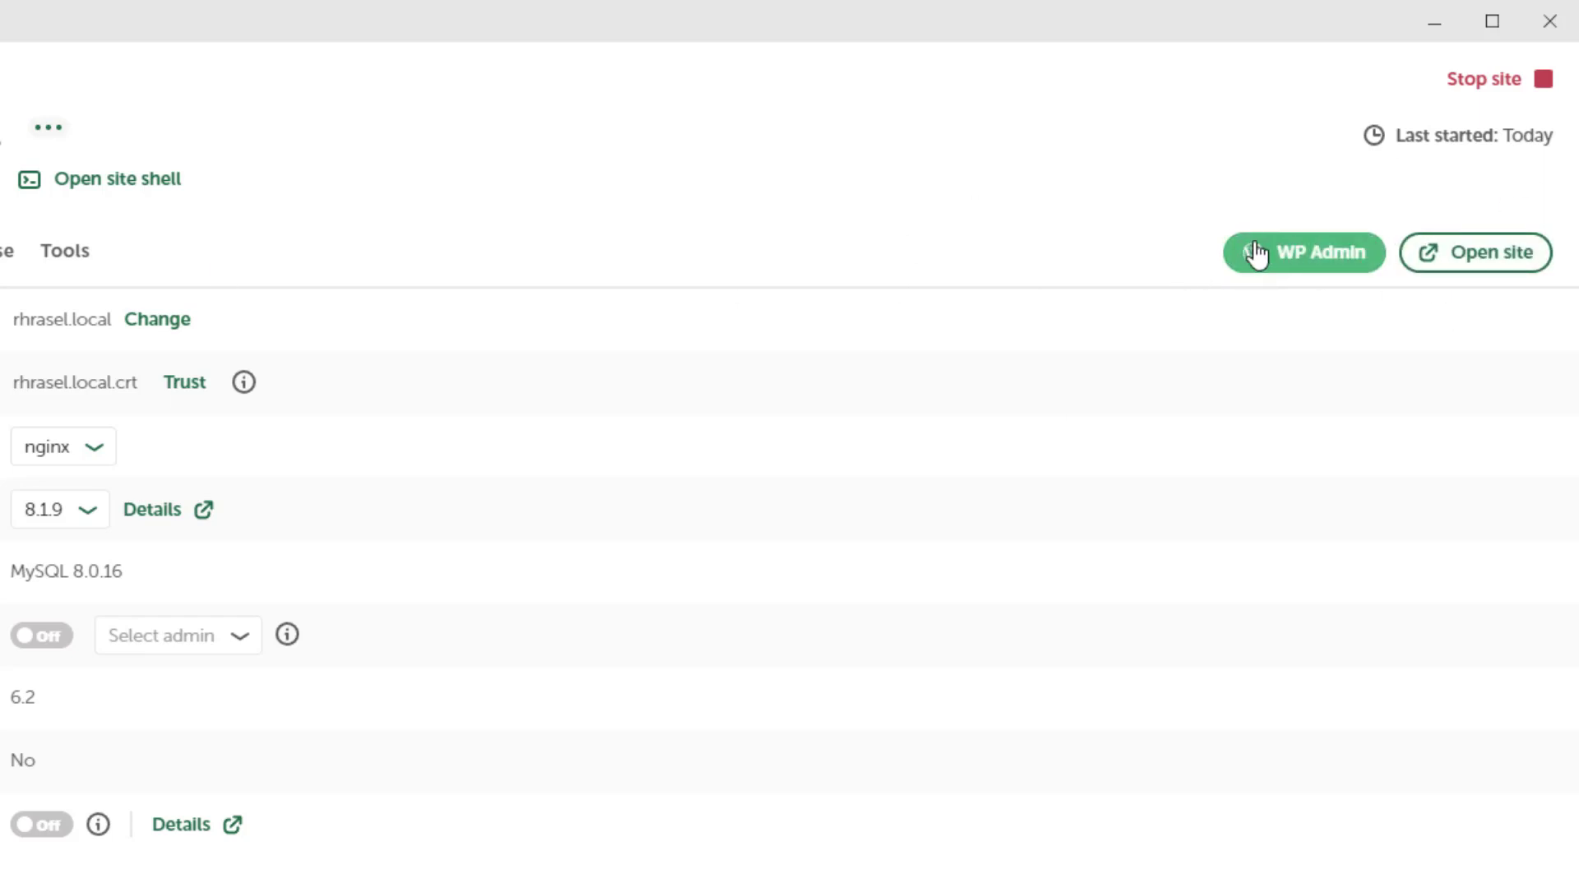
# - Open the new site's WP Admin login page and log in with the WordPress username and account password
pyautogui.click(1307, 261)
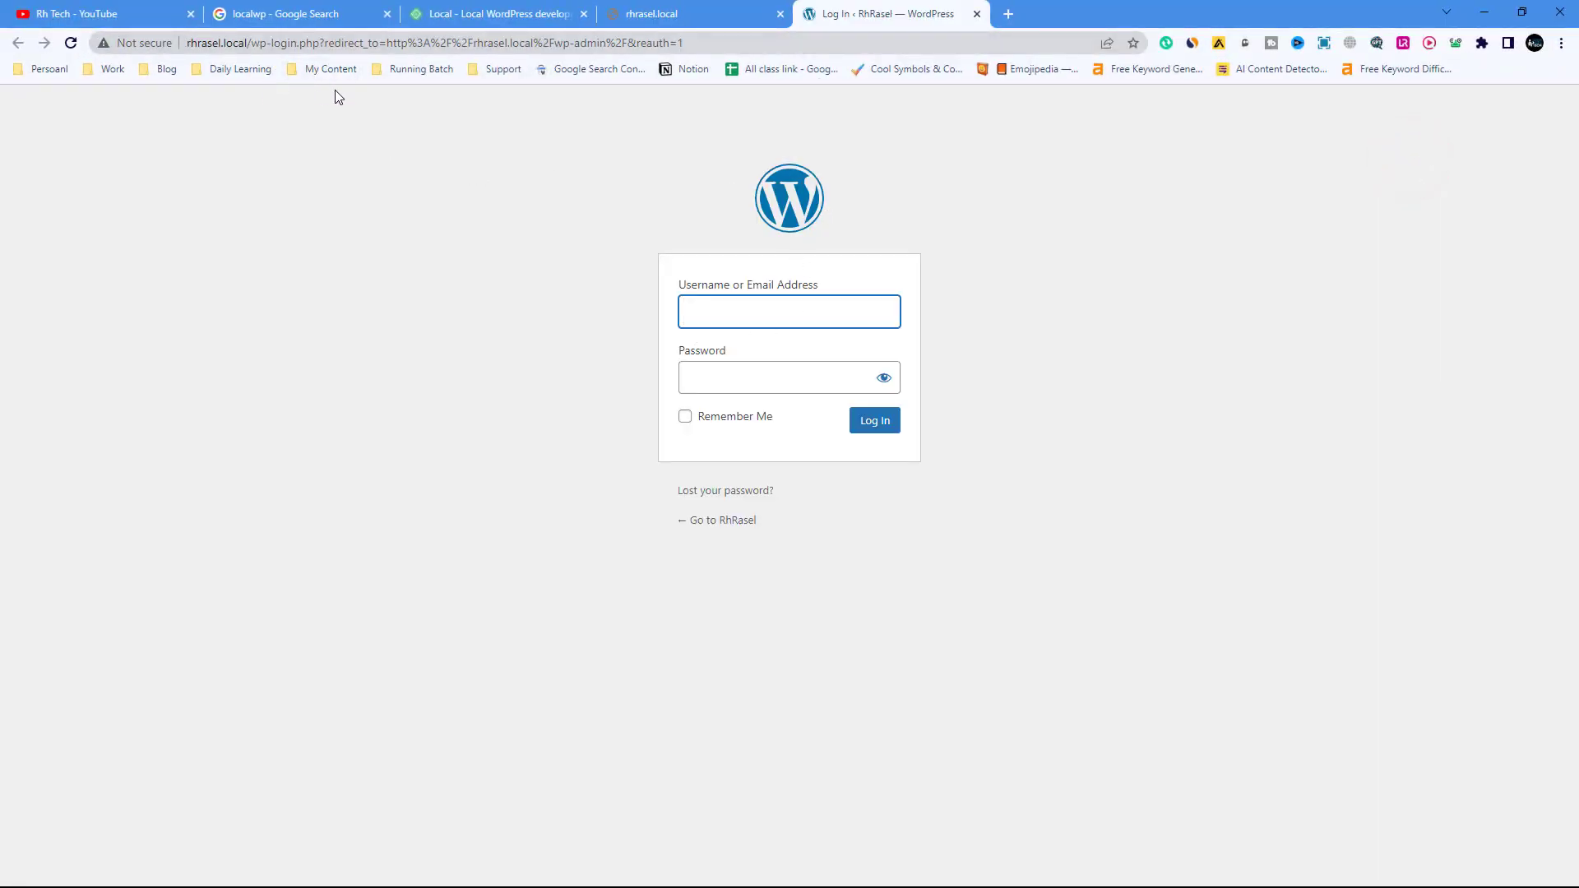
pyautogui.click(248, 43)
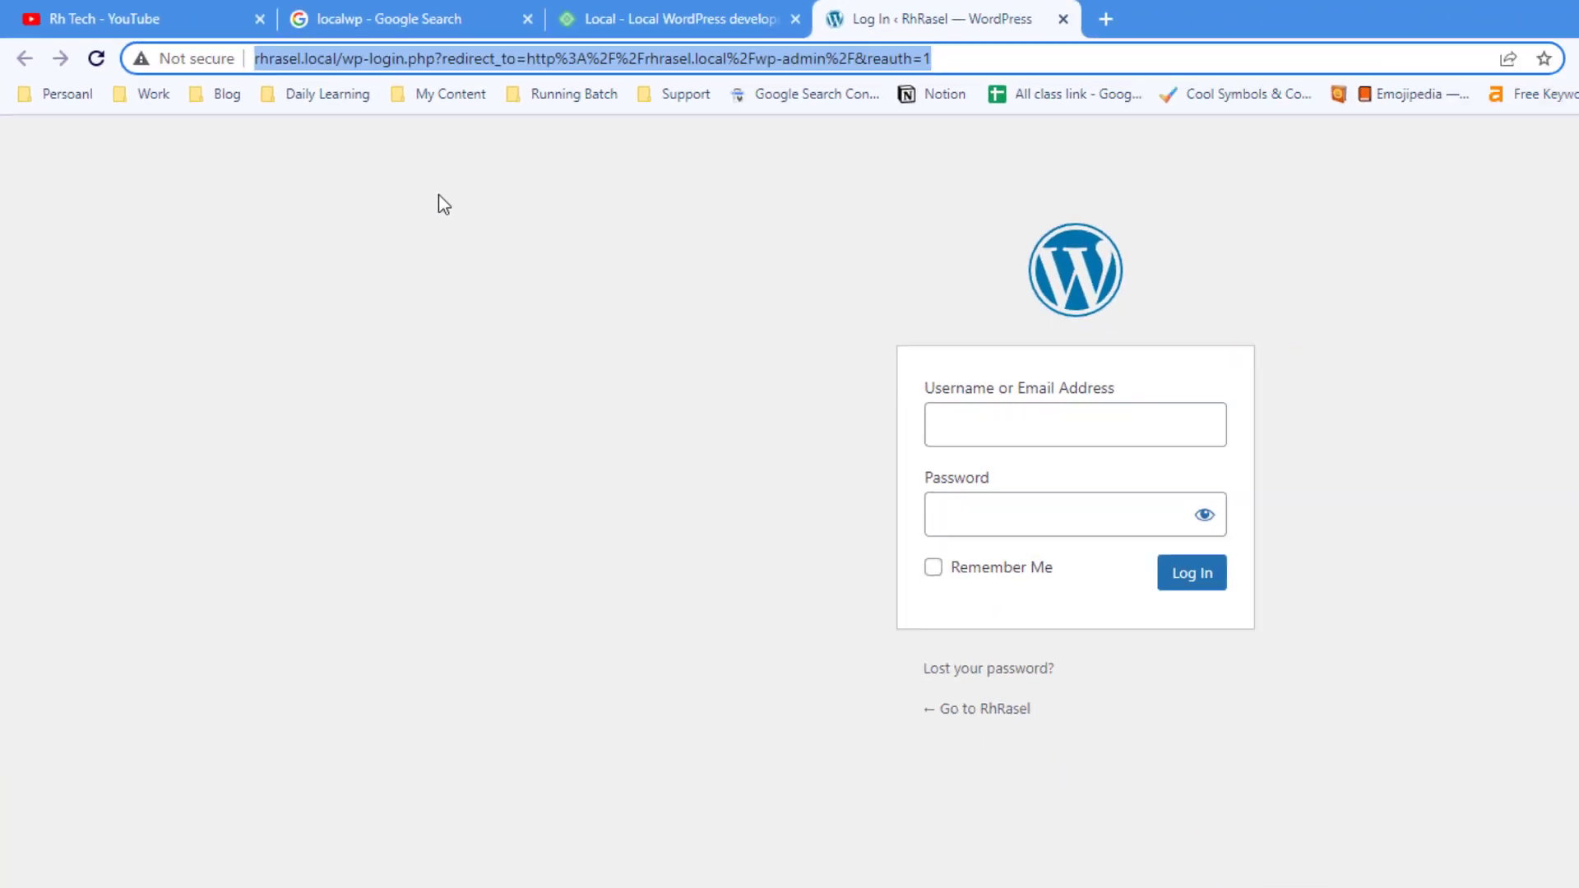
pyautogui.click(723, 307)
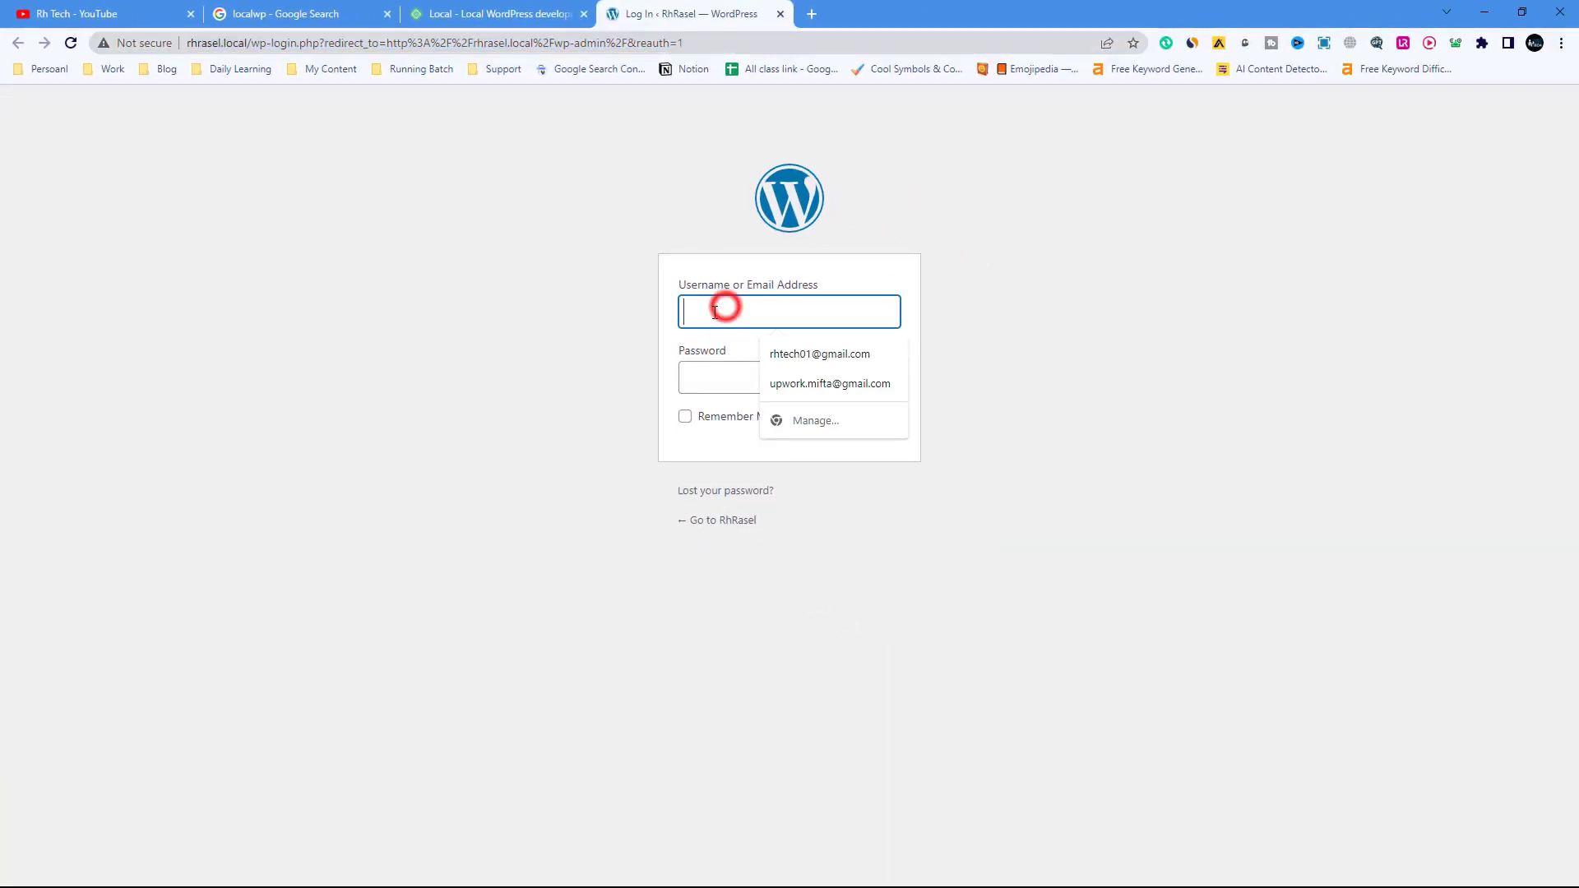
pyautogui.write('rhrasel')
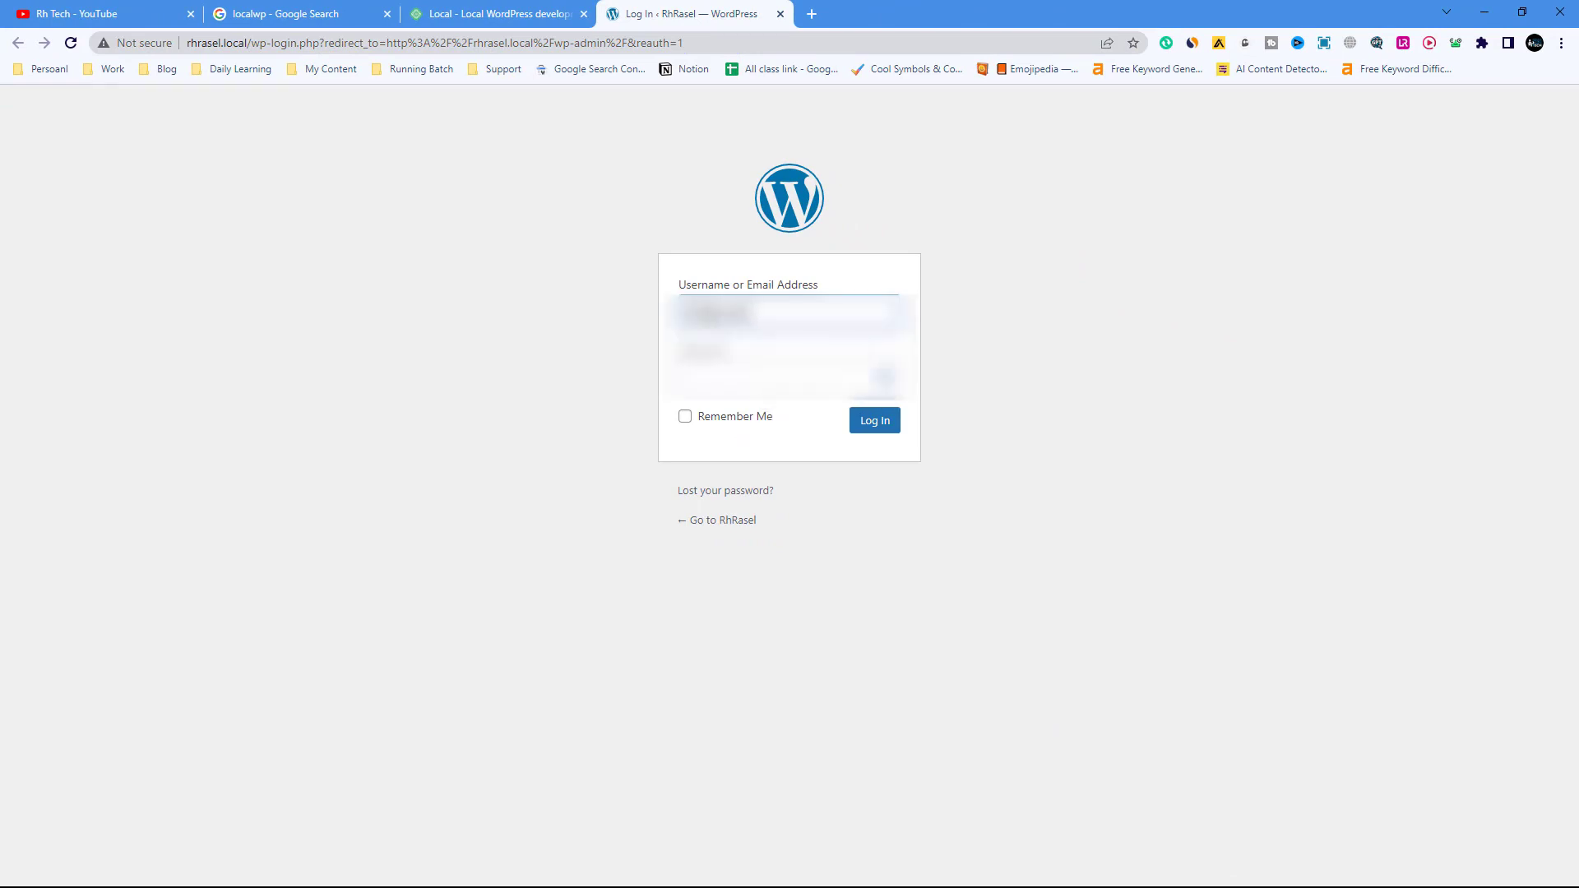
pyautogui.write('01')
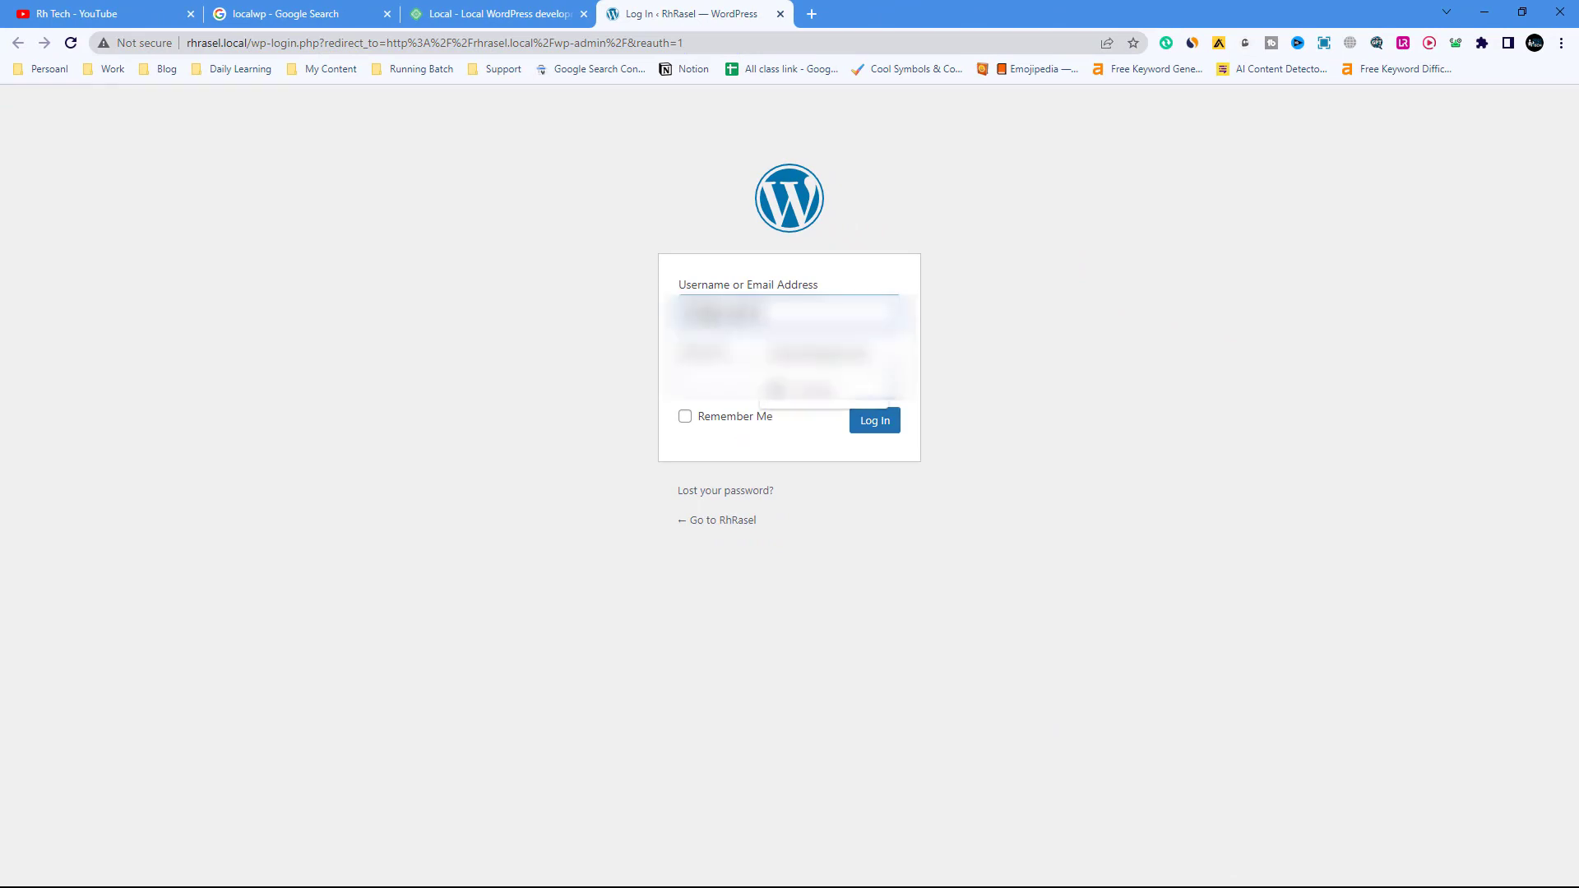
pyautogui.click(706, 374)
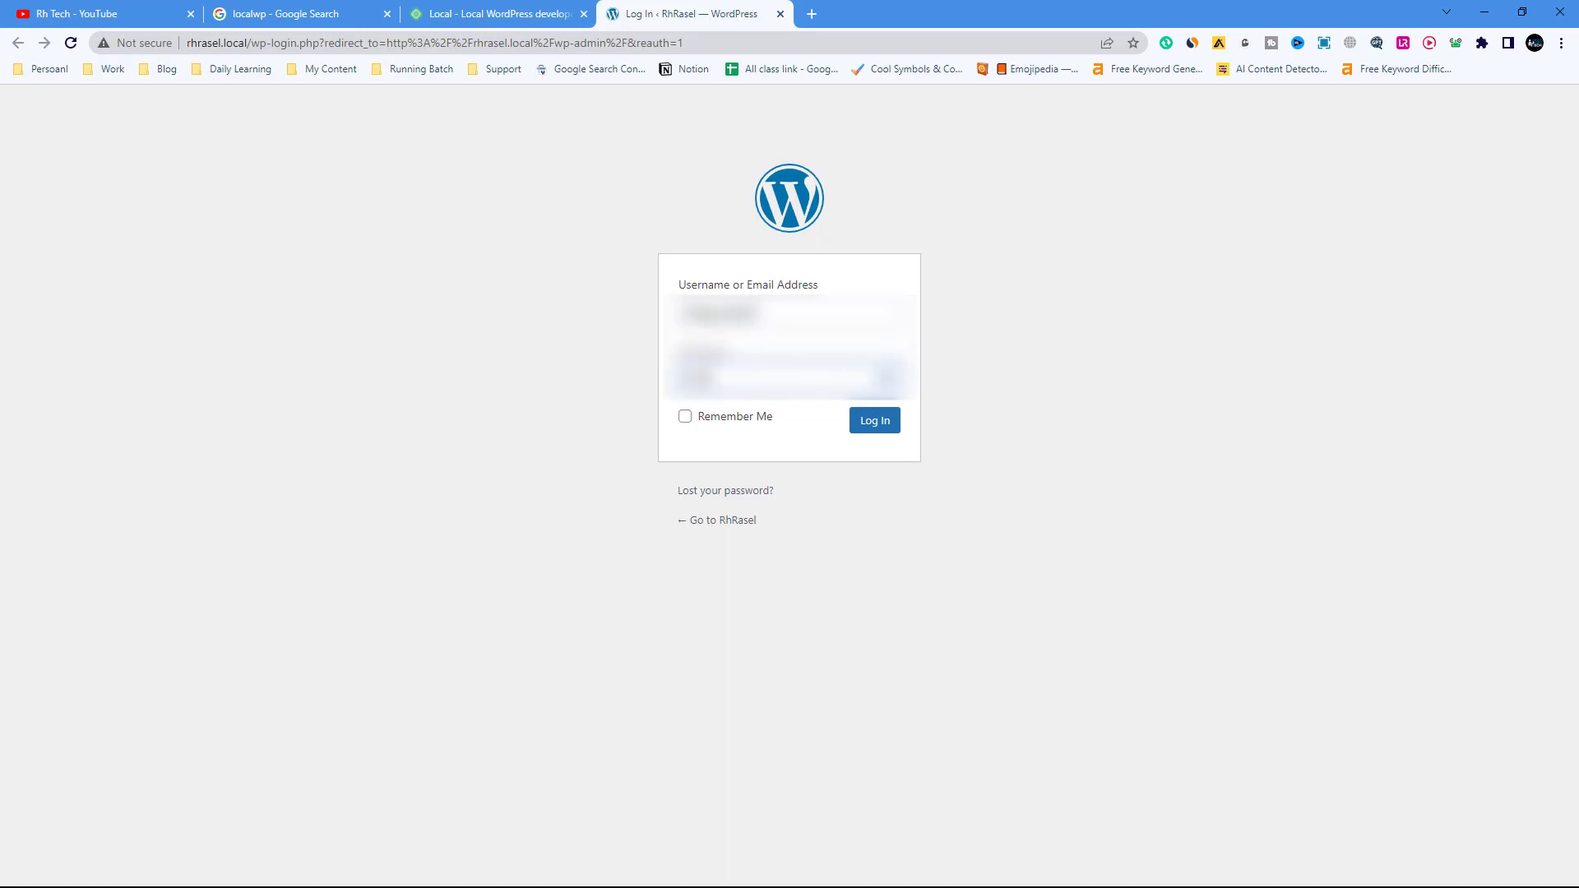
pyautogui.write('••••••••')
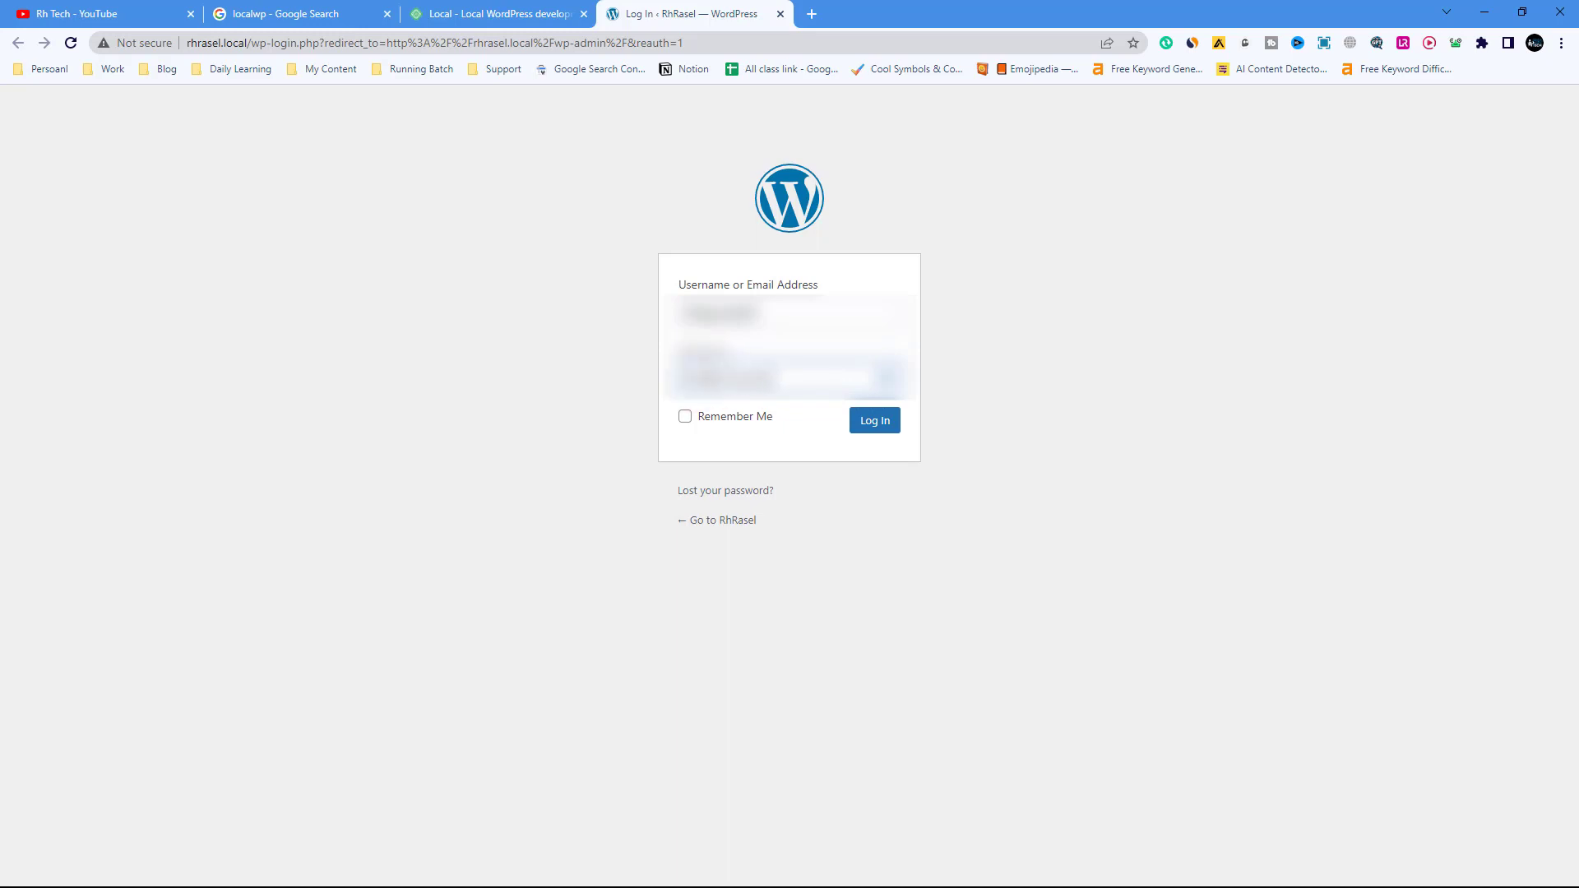
pyautogui.write('•••••')
pyautogui.click(876, 426)
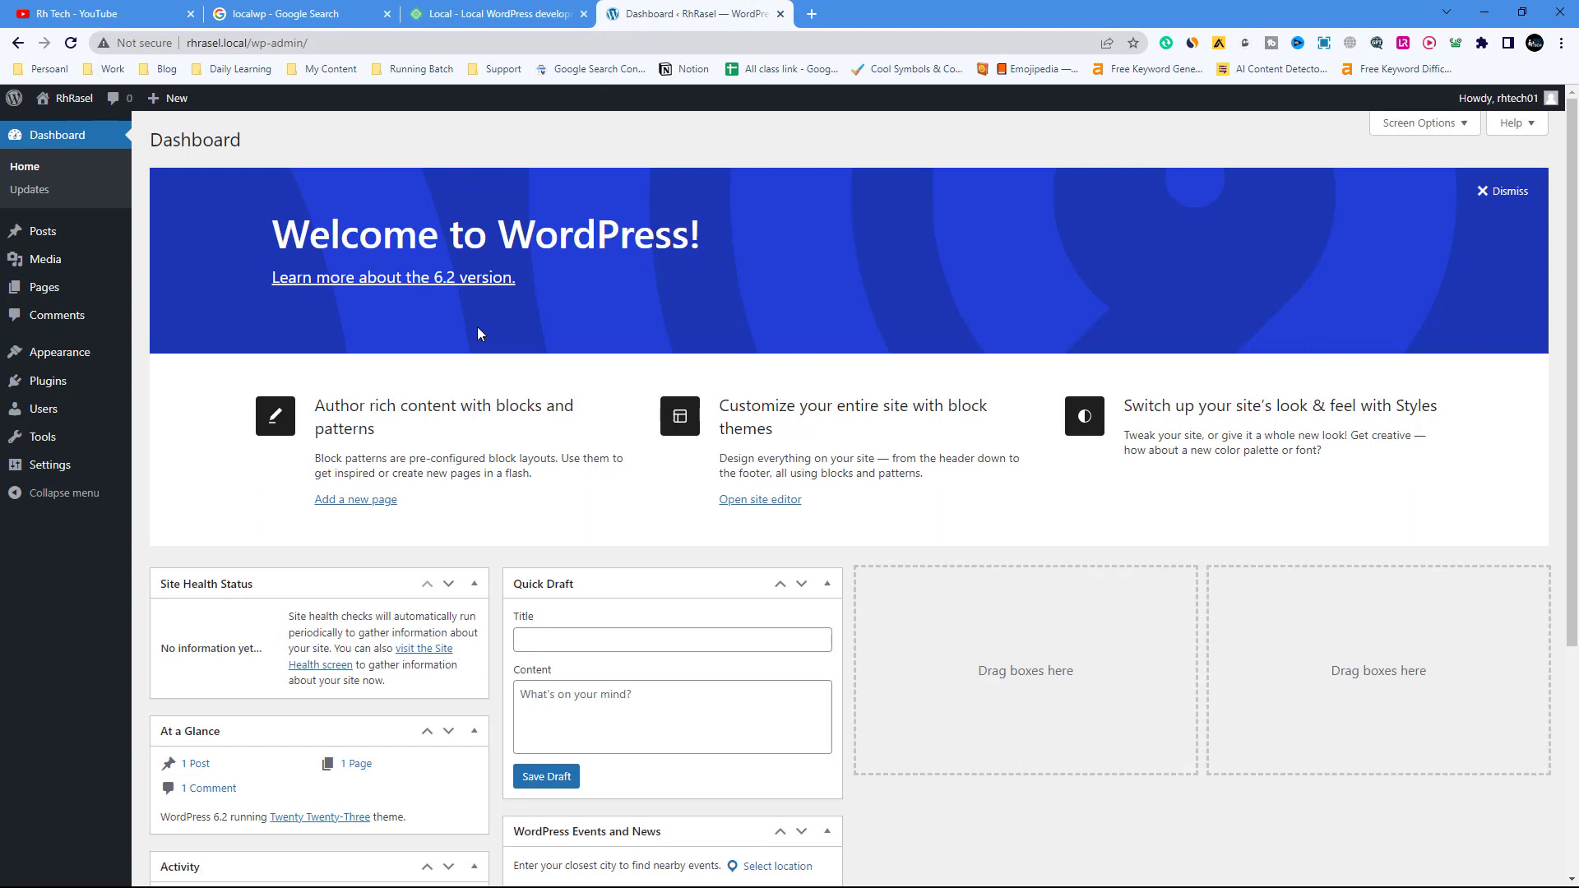
# - Open the RhRasel site's front page in a new browser tab from the WordPress dashboard and view it
pyautogui.moveTo(70, 99)
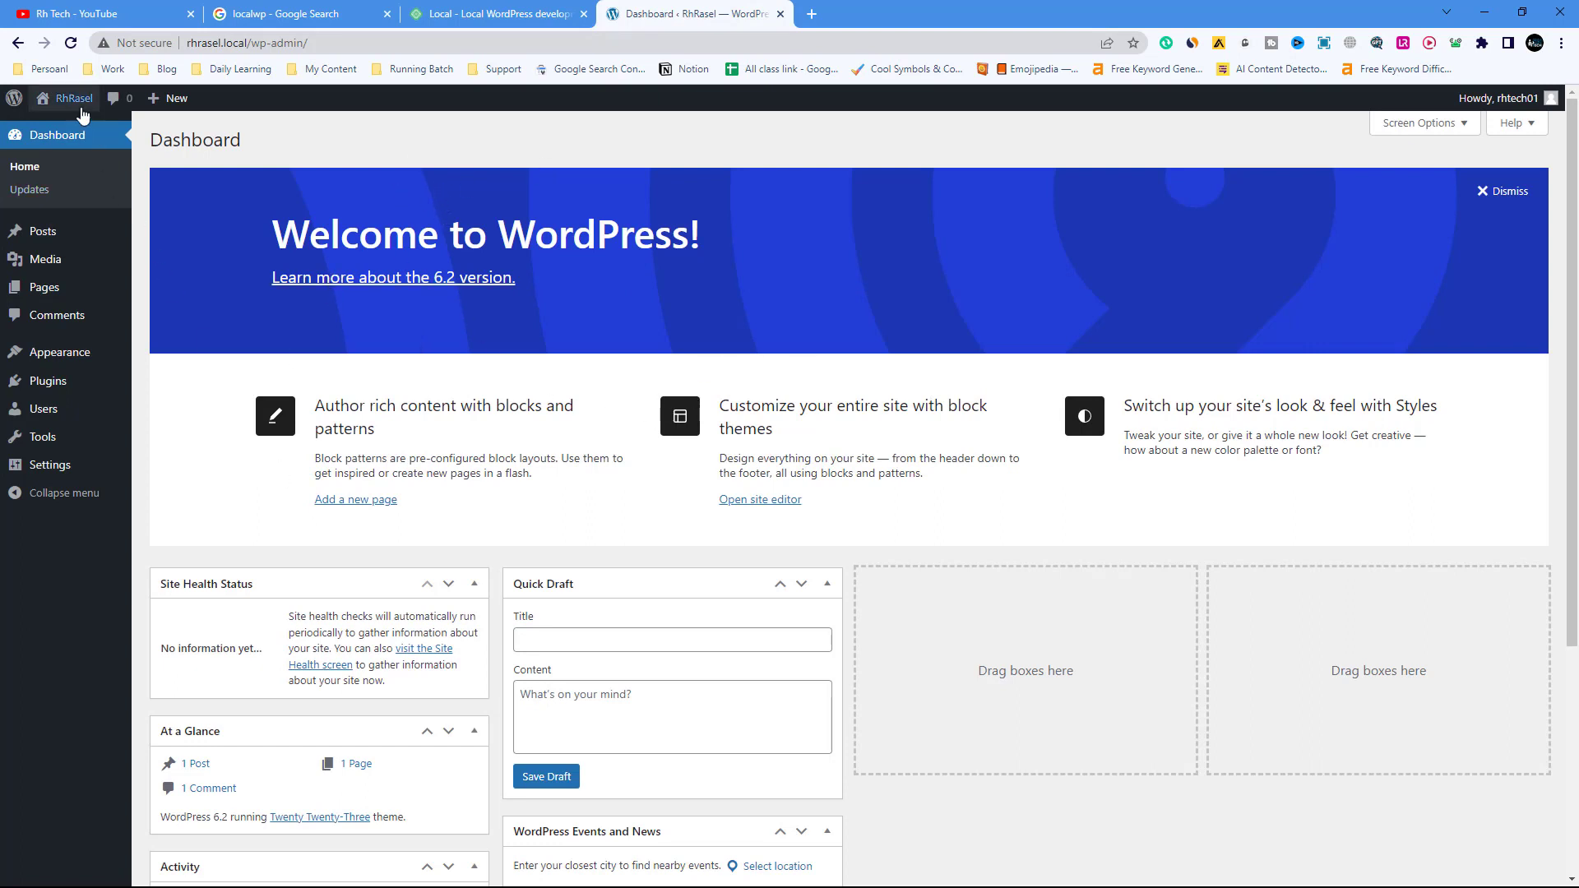
pyautogui.rightClick(86, 133)
pyautogui.click(90, 142)
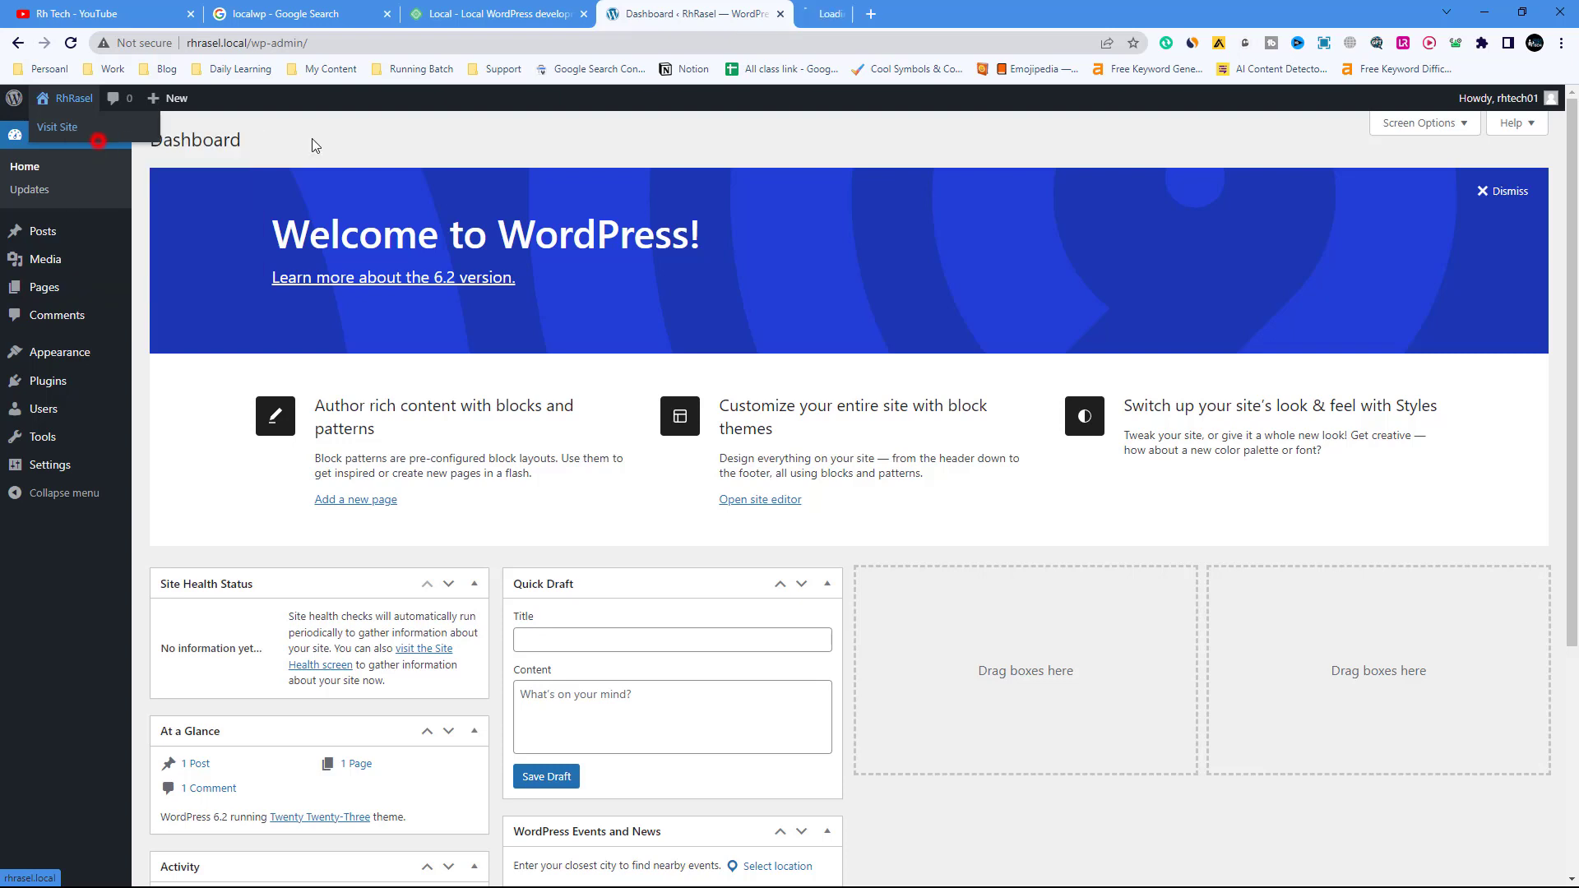
pyautogui.click(905, 13)
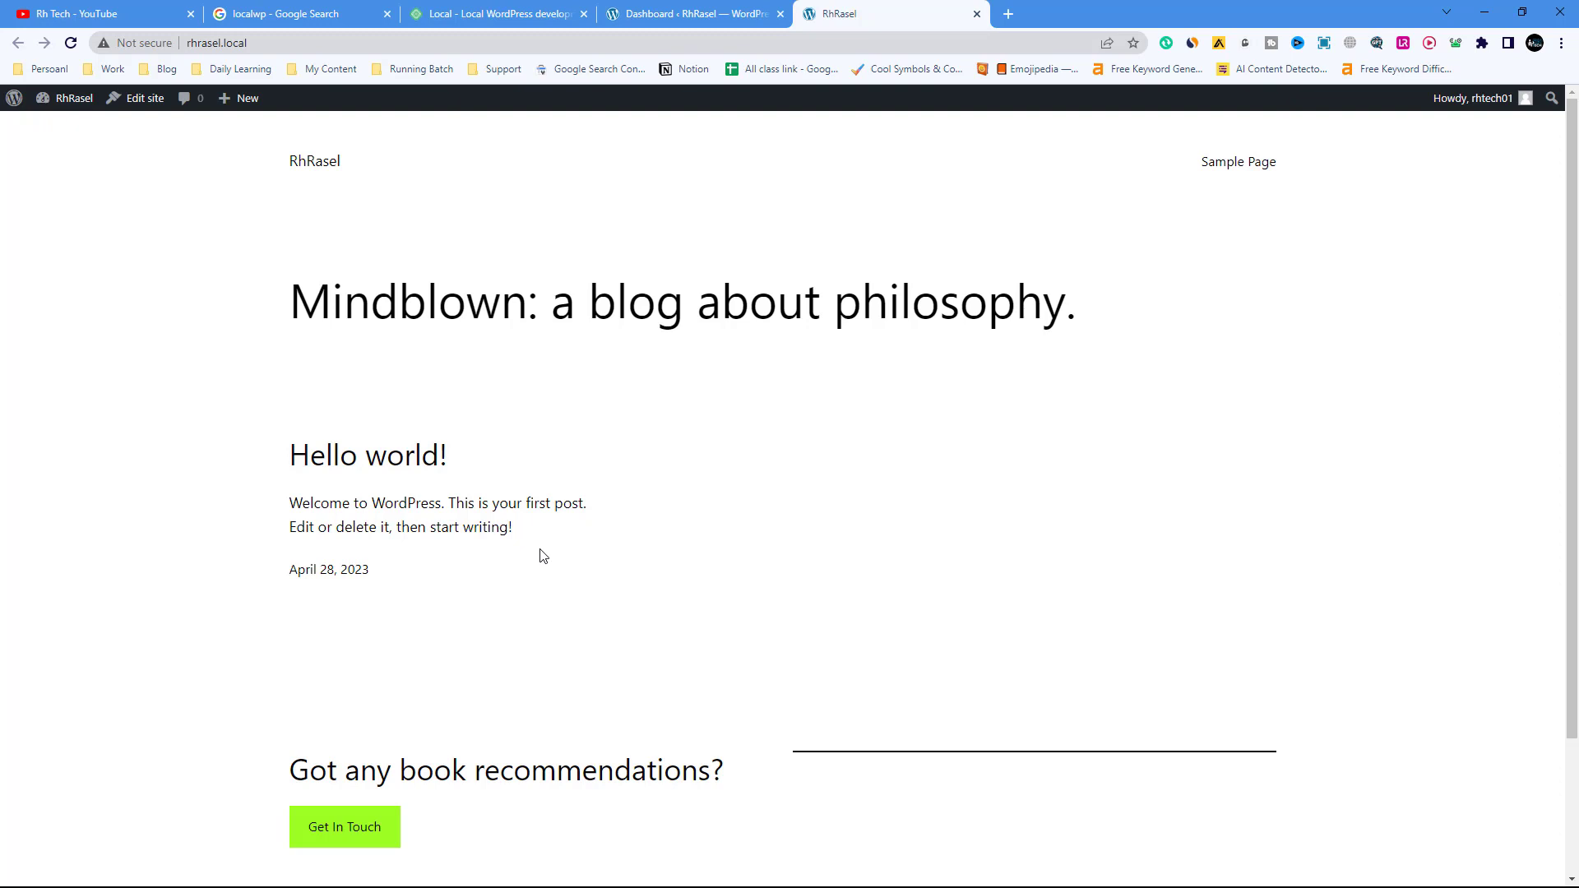
# - Close the browser tabs with the Local website, the WordPress dashboard and the RhRasel front page
pyautogui.click(584, 14)
pyautogui.click(583, 14)
pyautogui.click(583, 14)
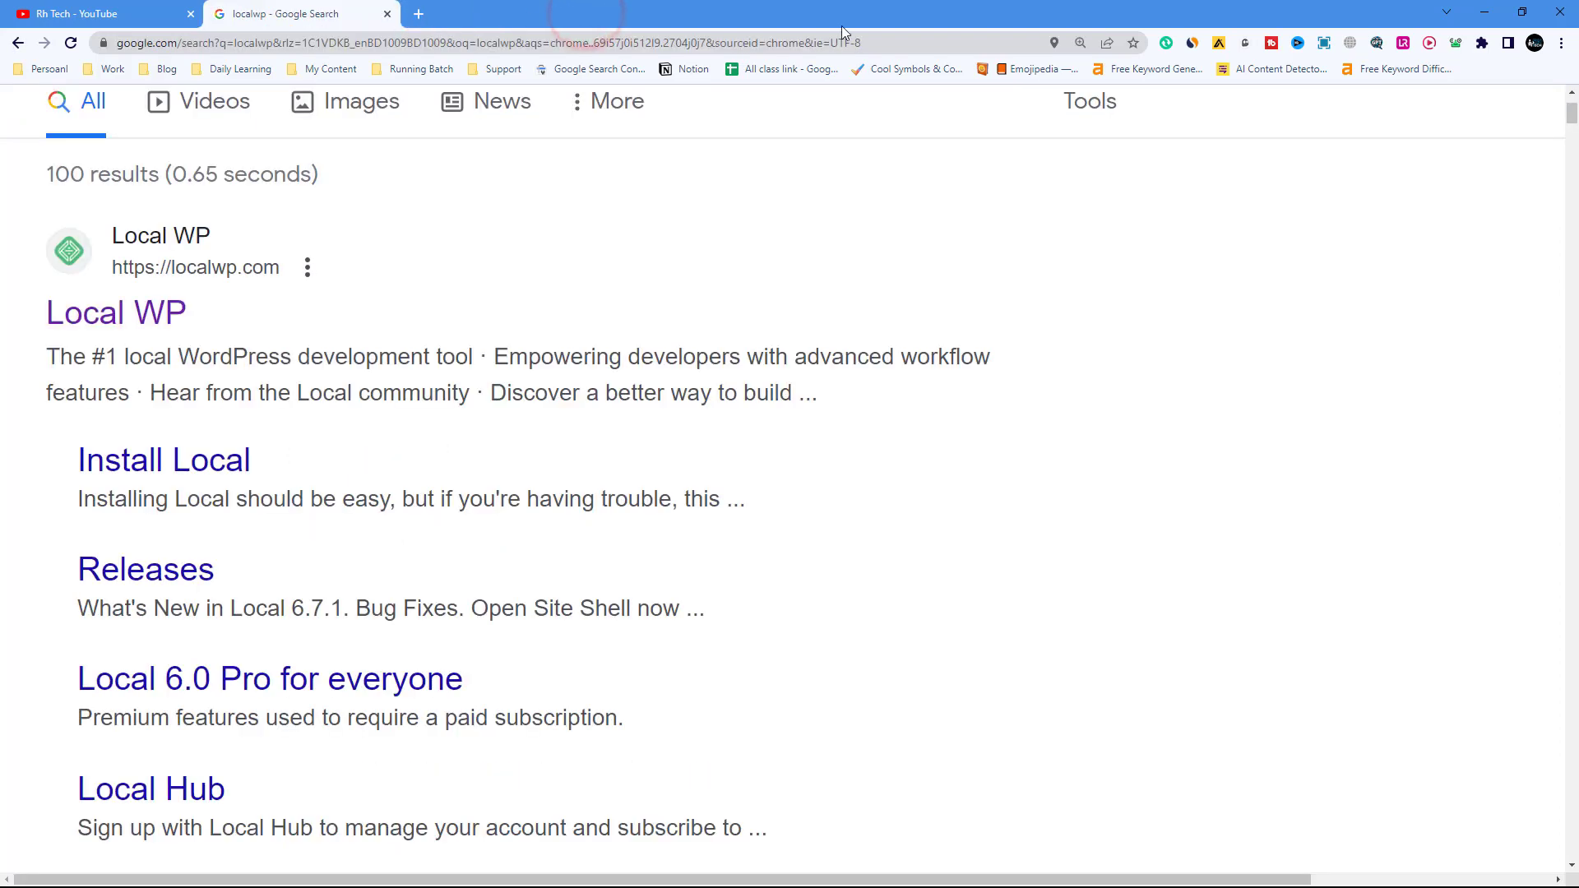
# - Minimize the browser and quit Local, confirming the exit
pyautogui.click(1481, 14)
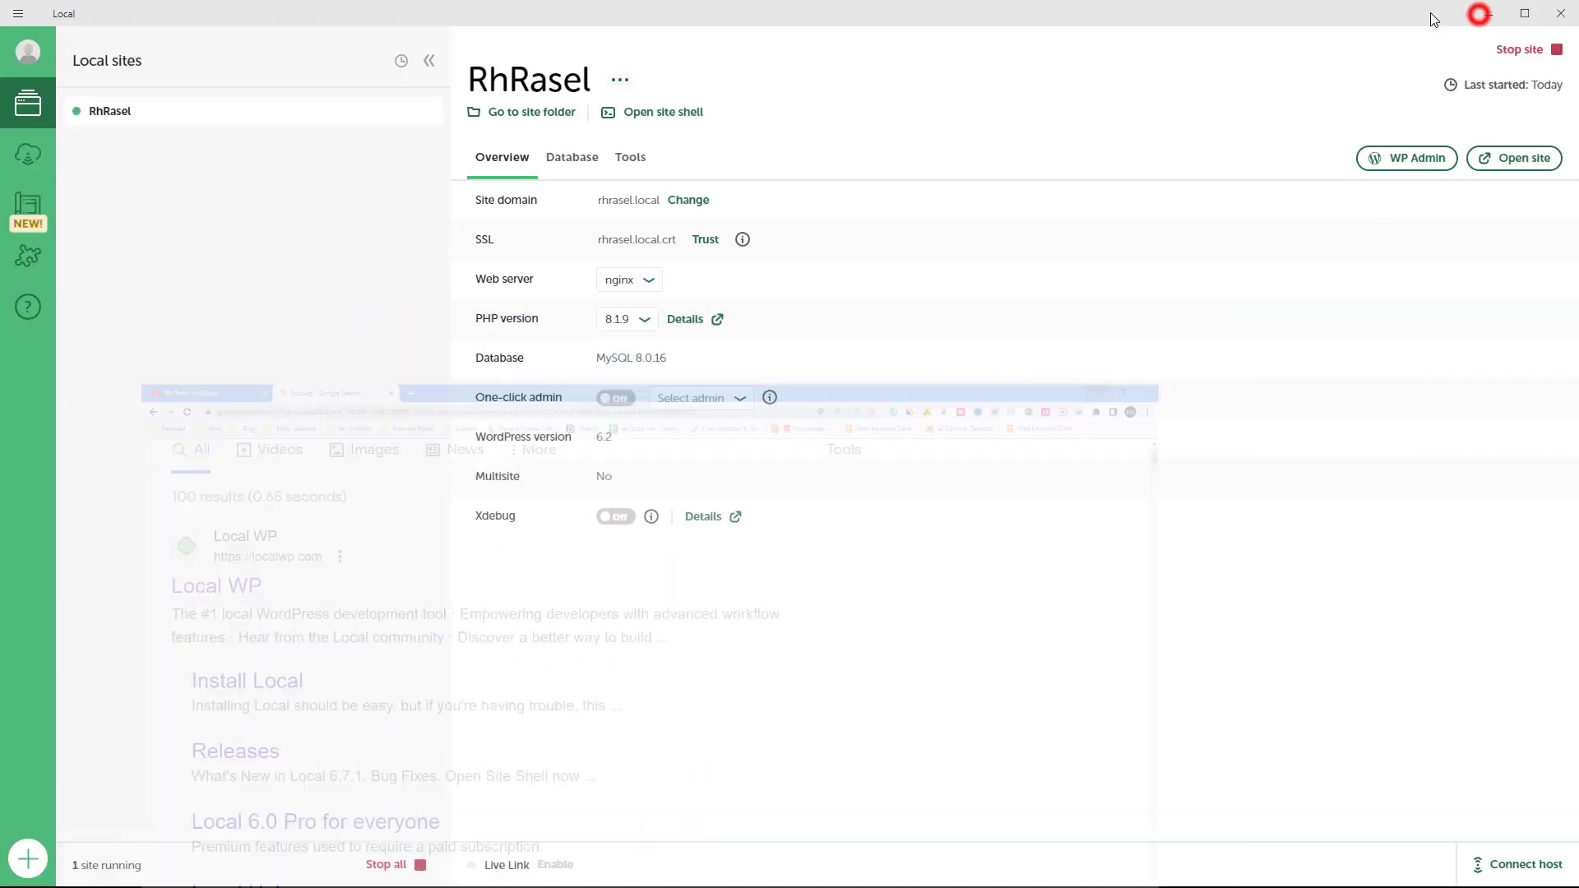
pyautogui.click(1560, 13)
pyautogui.click(872, 453)
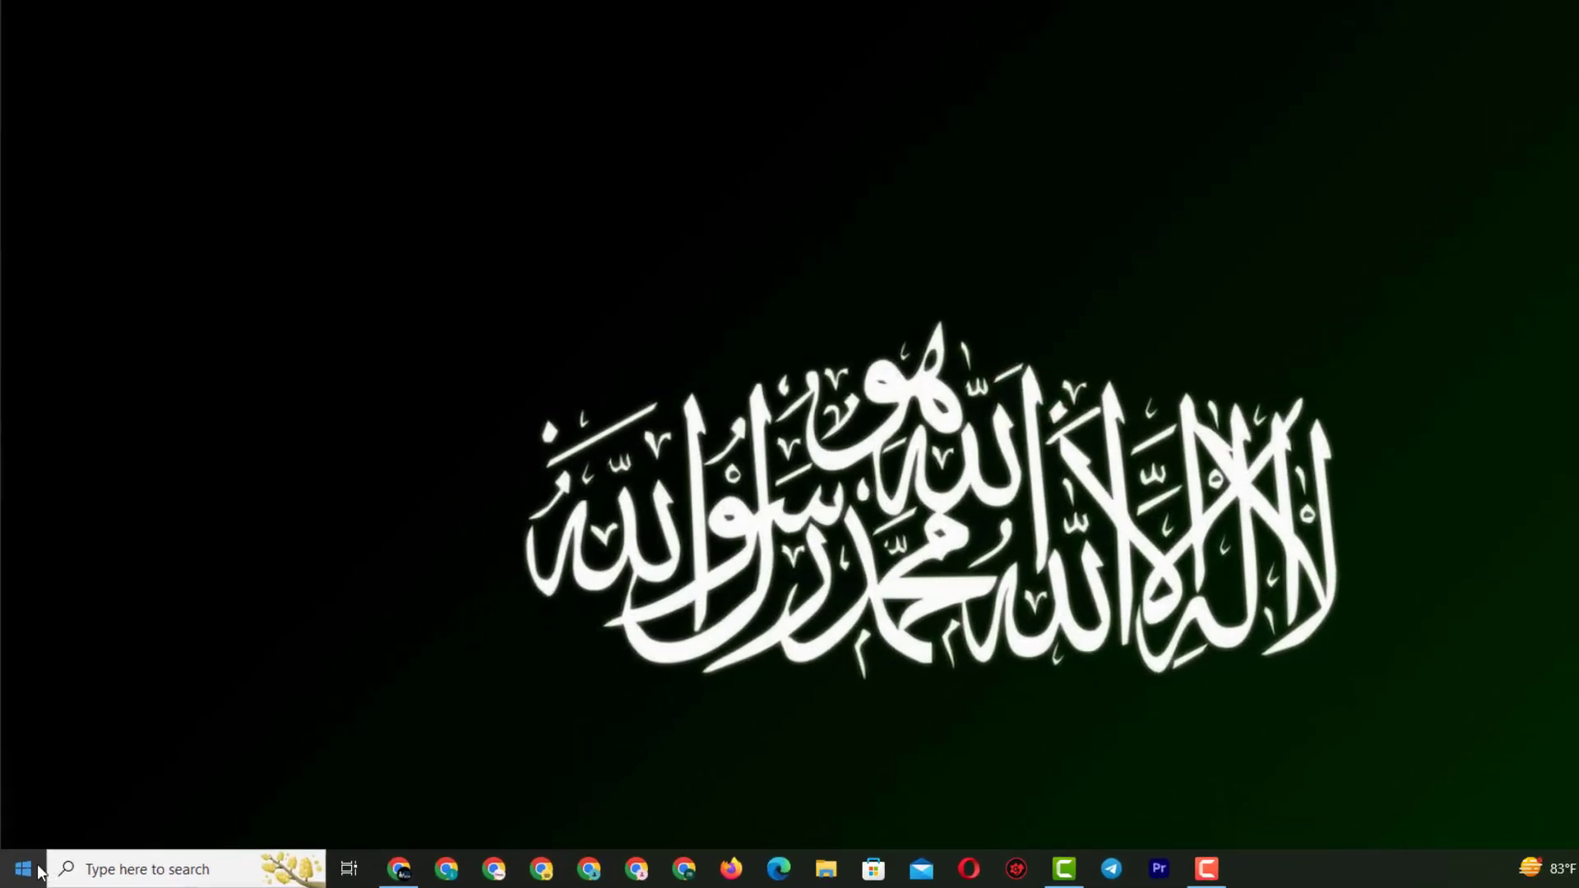
# - Relaunch Local from the recently added Windows apps and open the RhRasel site's overview
pyautogui.click(38, 869)
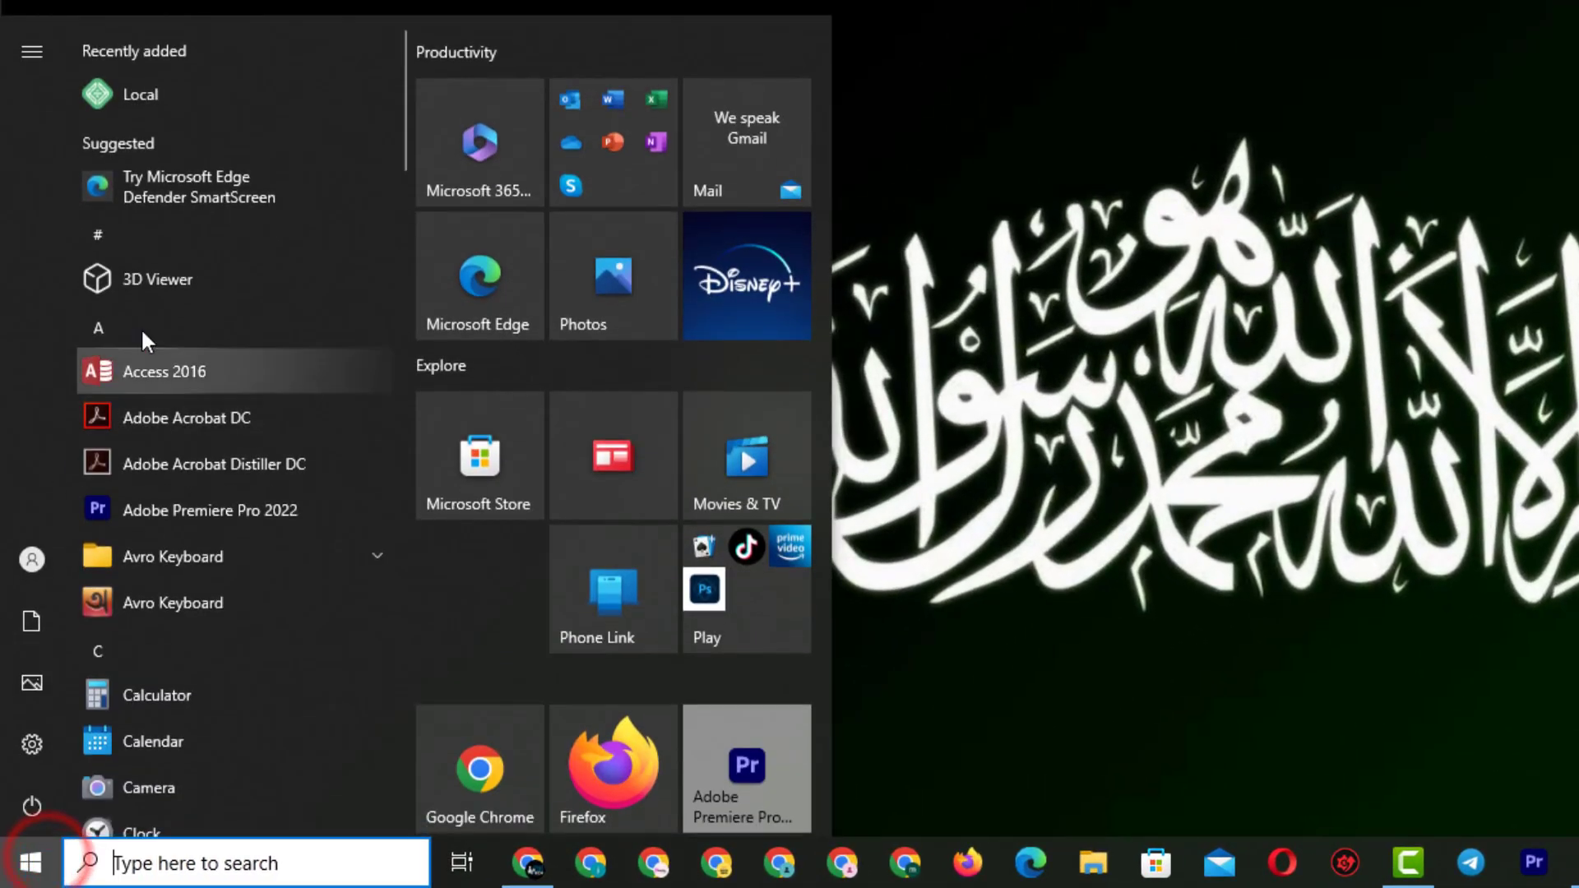
pyautogui.click(155, 107)
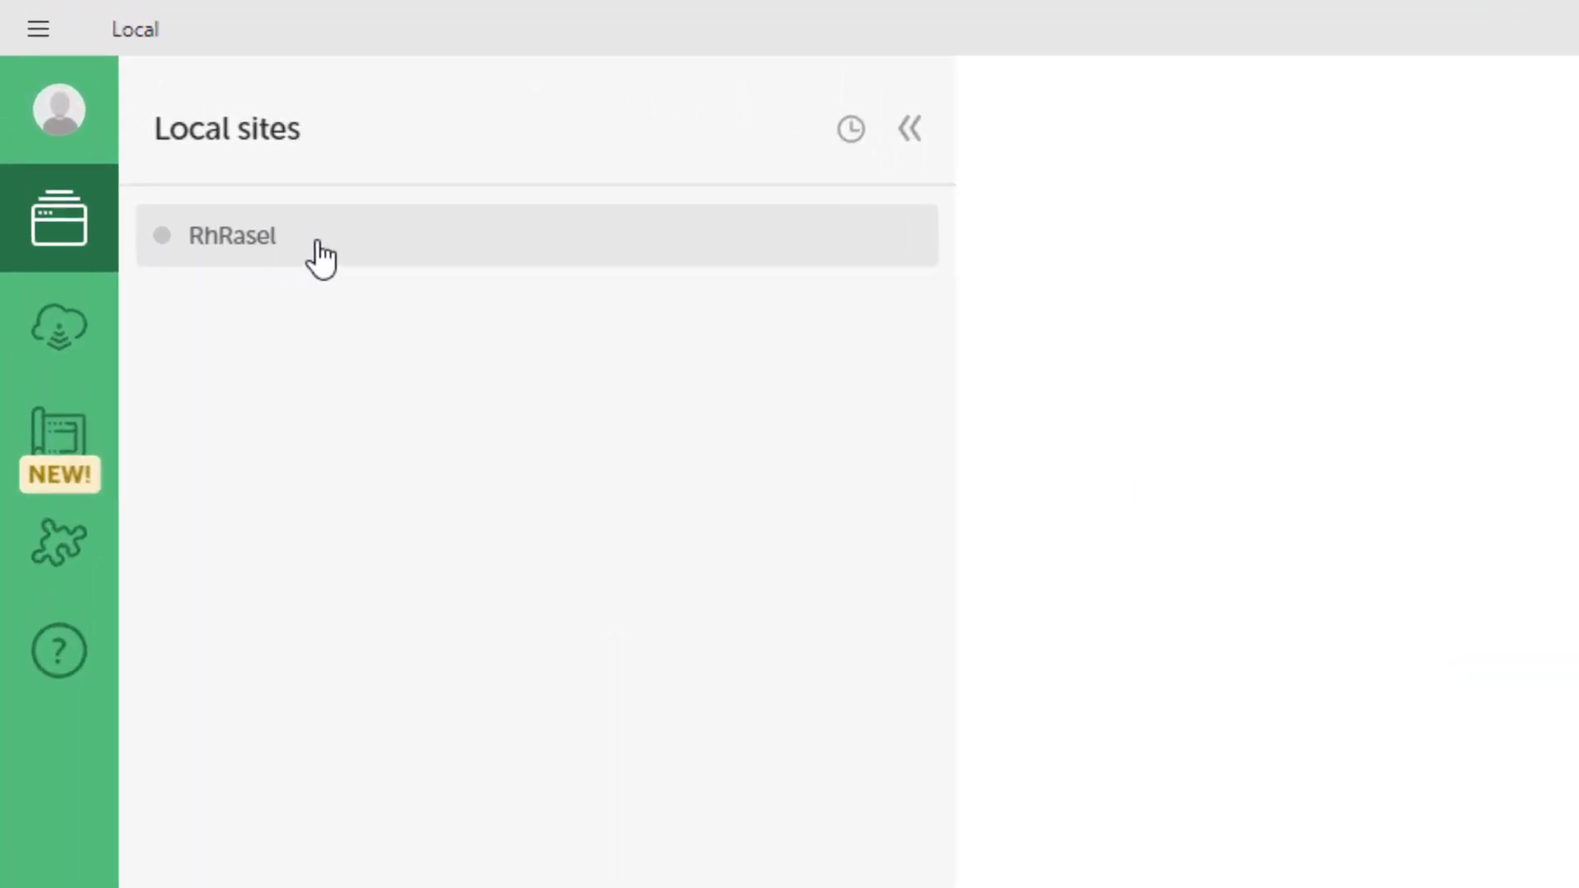
pyautogui.click(318, 239)
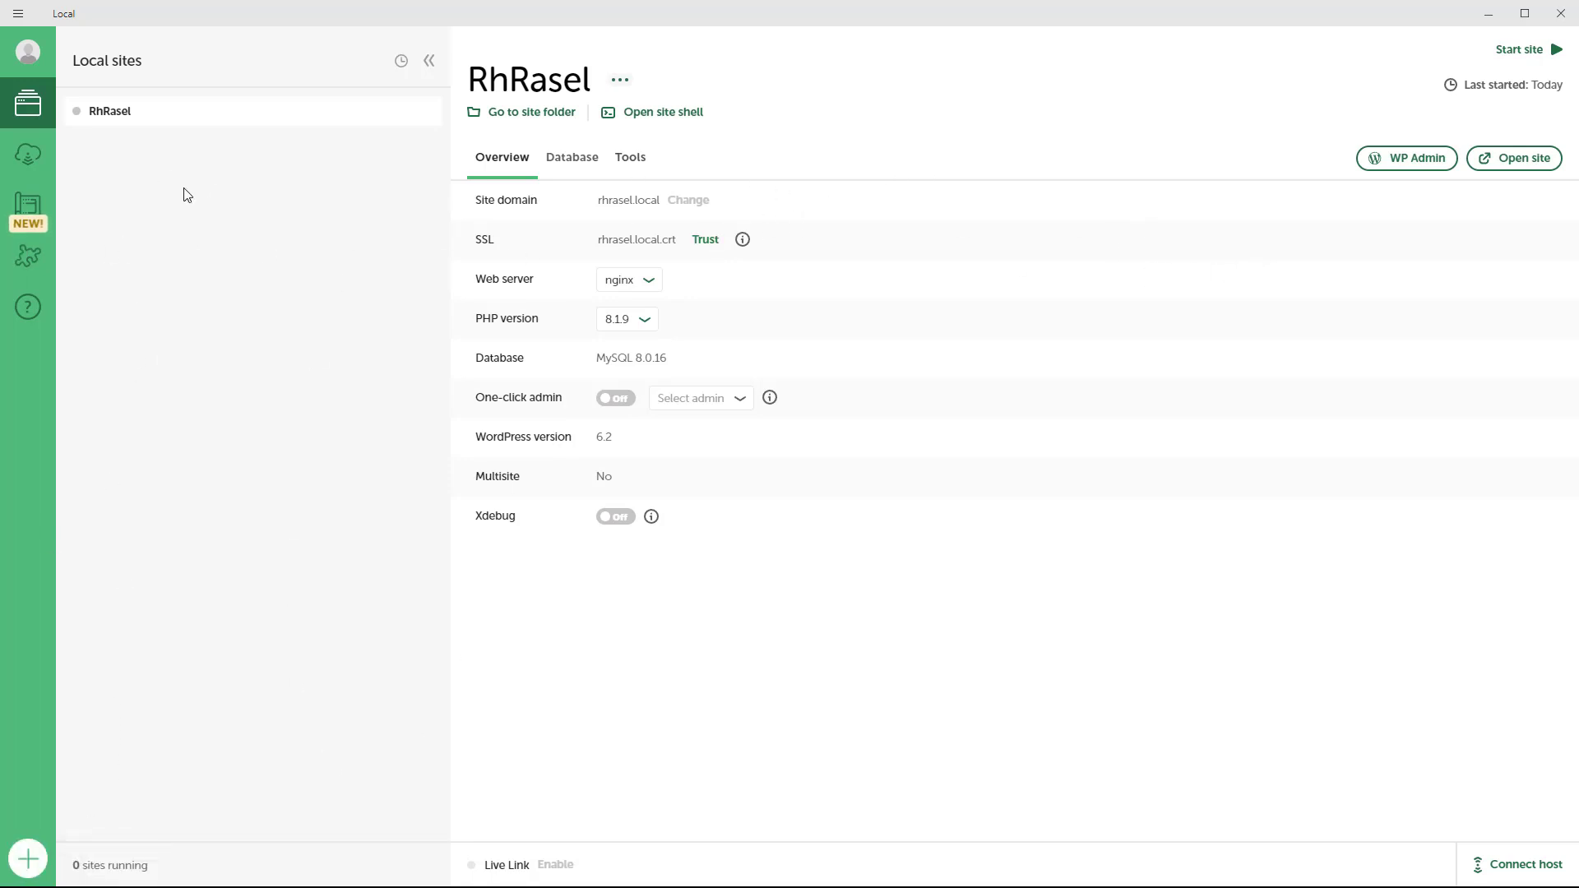
# - Open the WP Admin dashboard of RhRasel from Local and show the site's front page in a new browser tab
pyautogui.click(1421, 161)
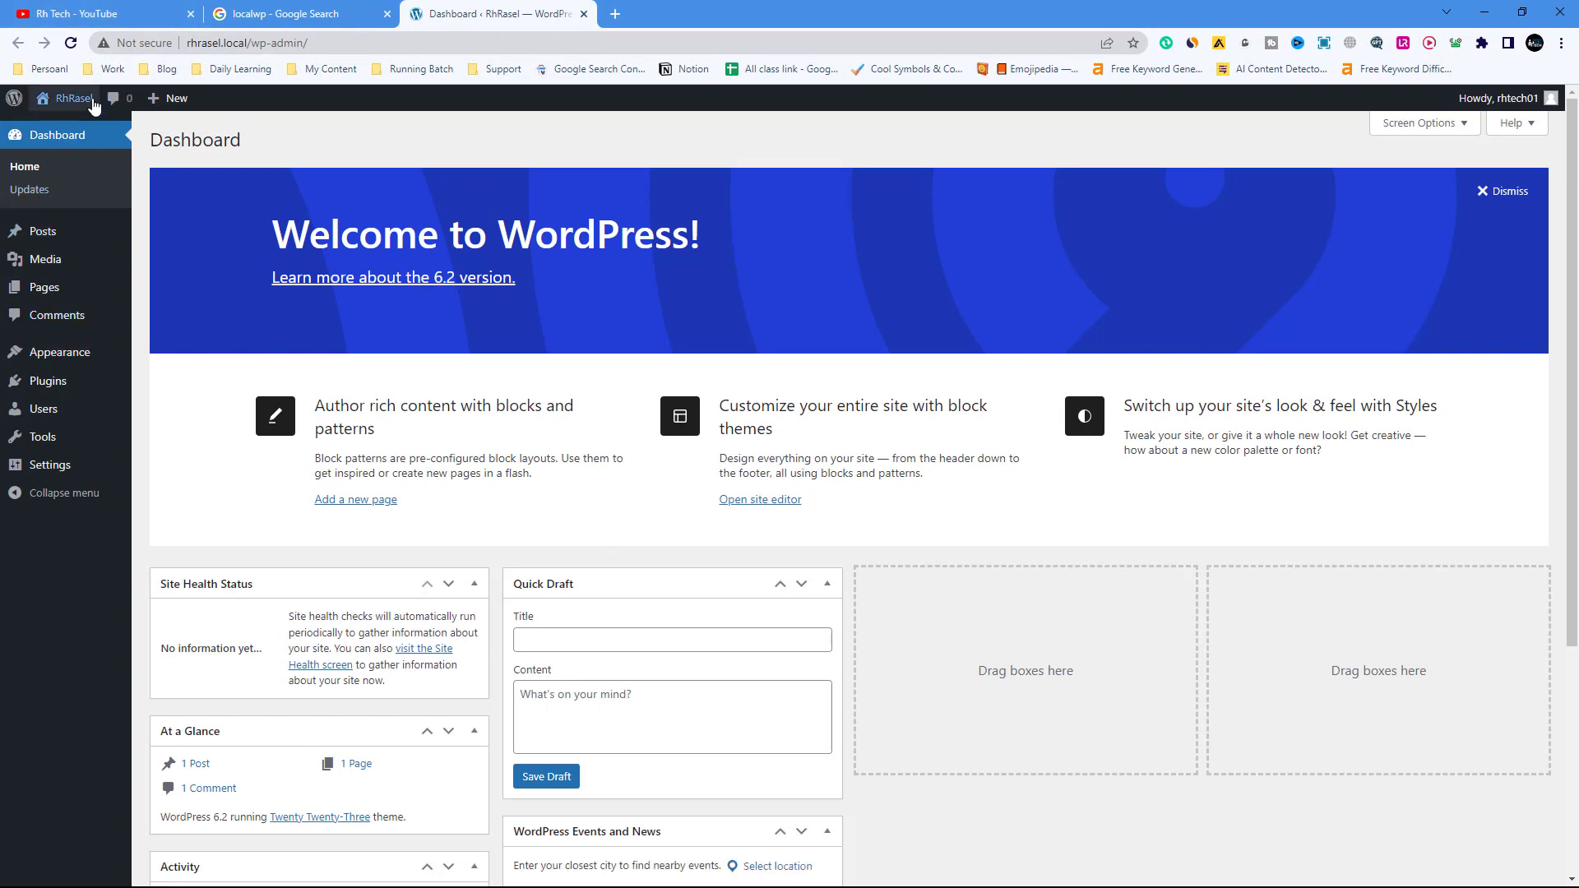
pyautogui.moveTo(74, 98)
pyautogui.rightClick(69, 129)
pyautogui.click(109, 141)
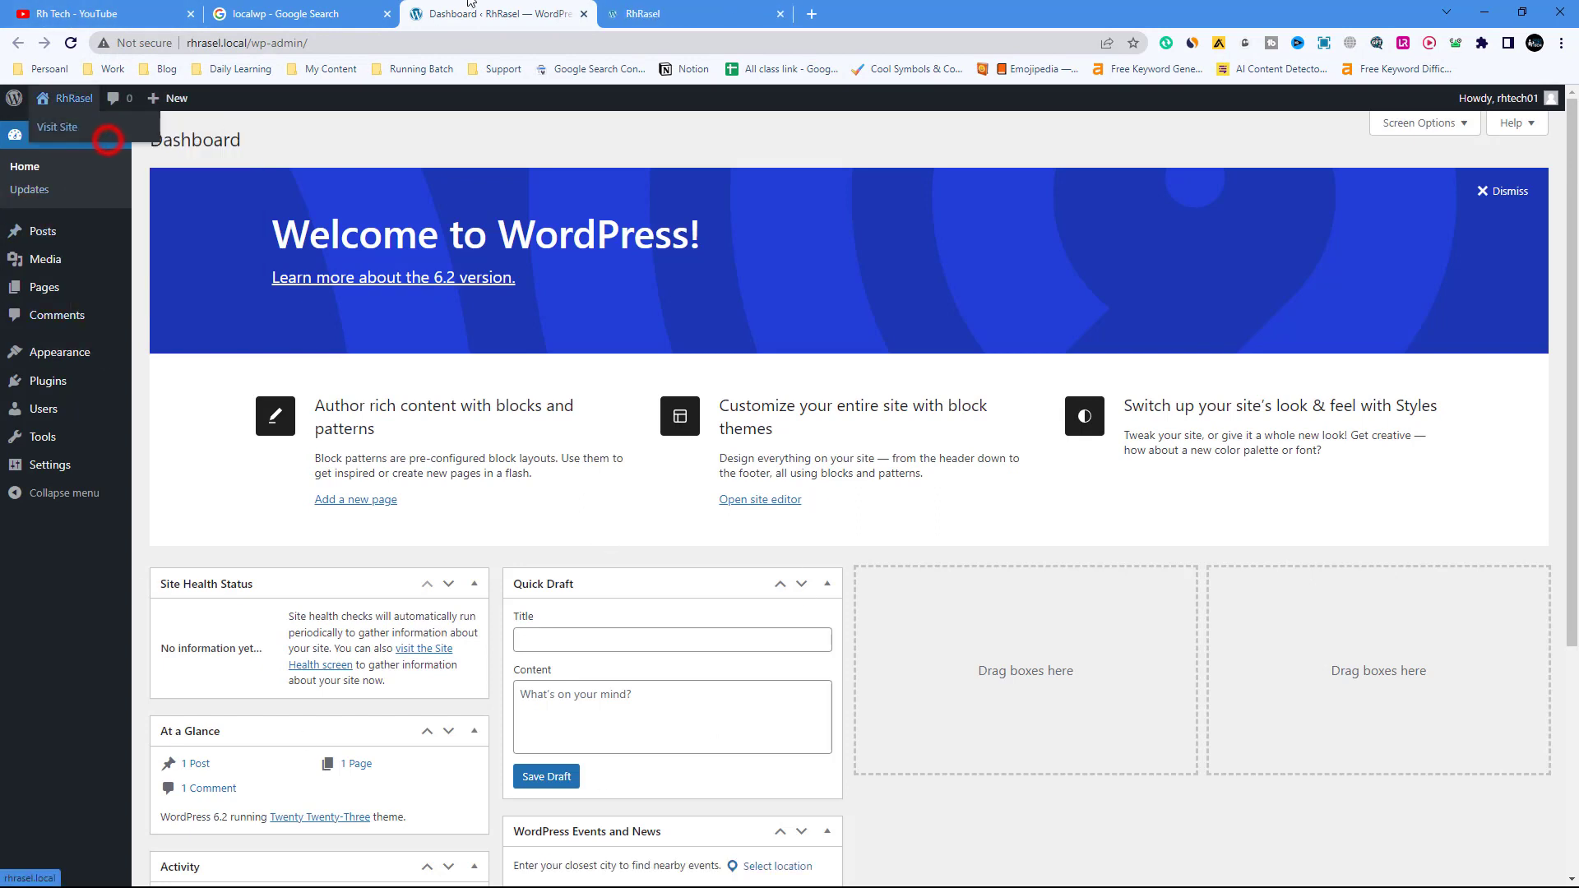
pyautogui.click(664, 15)
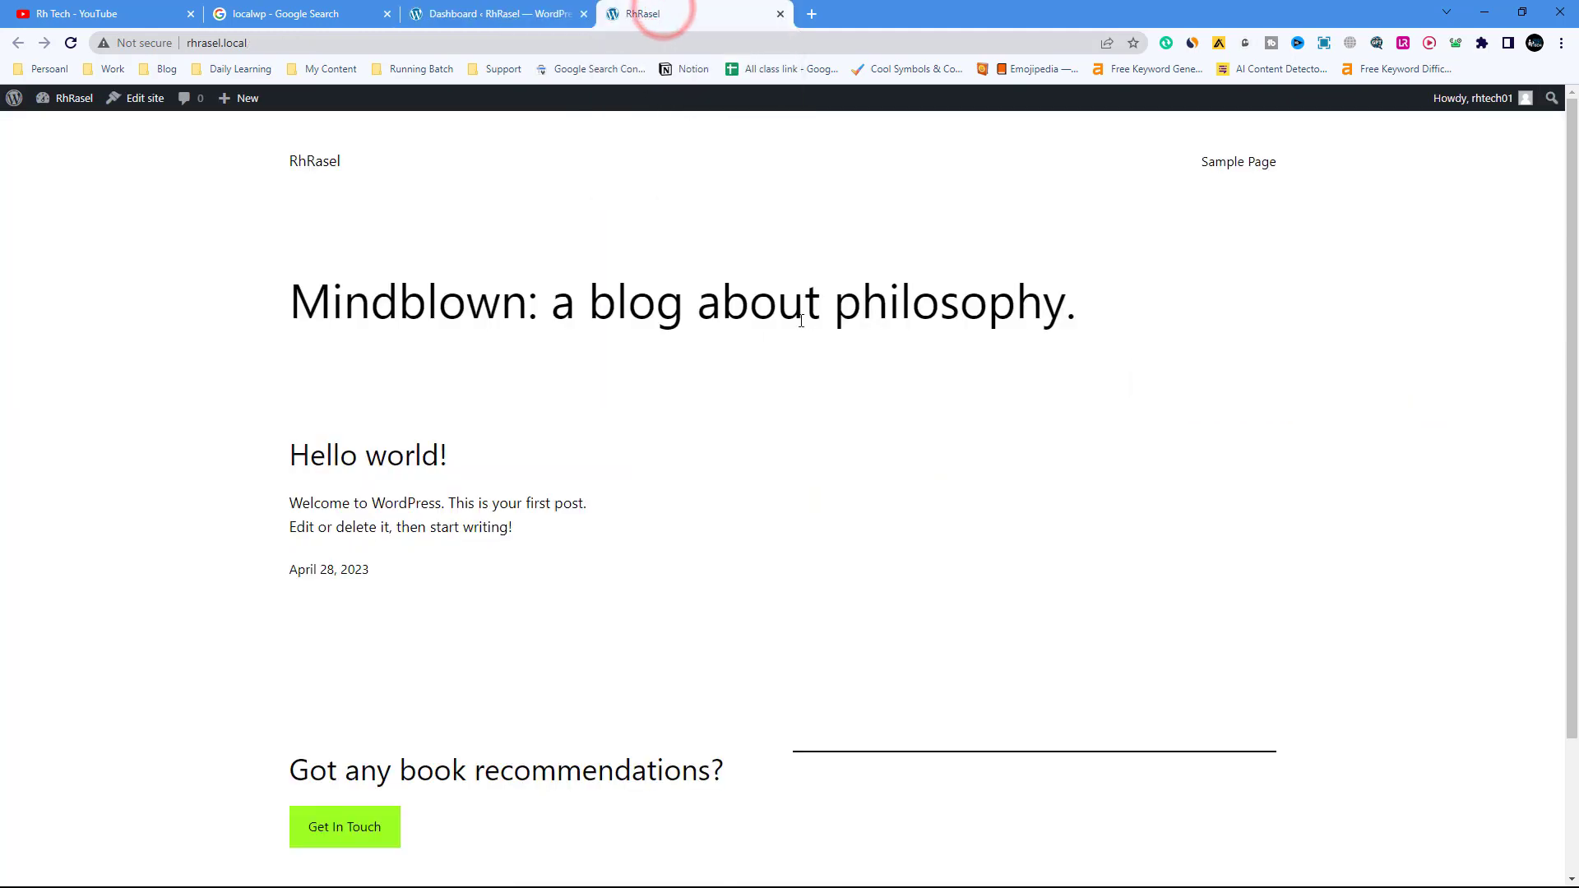
# - Return to the WordPress dashboard tab and switch to the Rh Tech YouTube channel tab
pyautogui.click(502, 14)
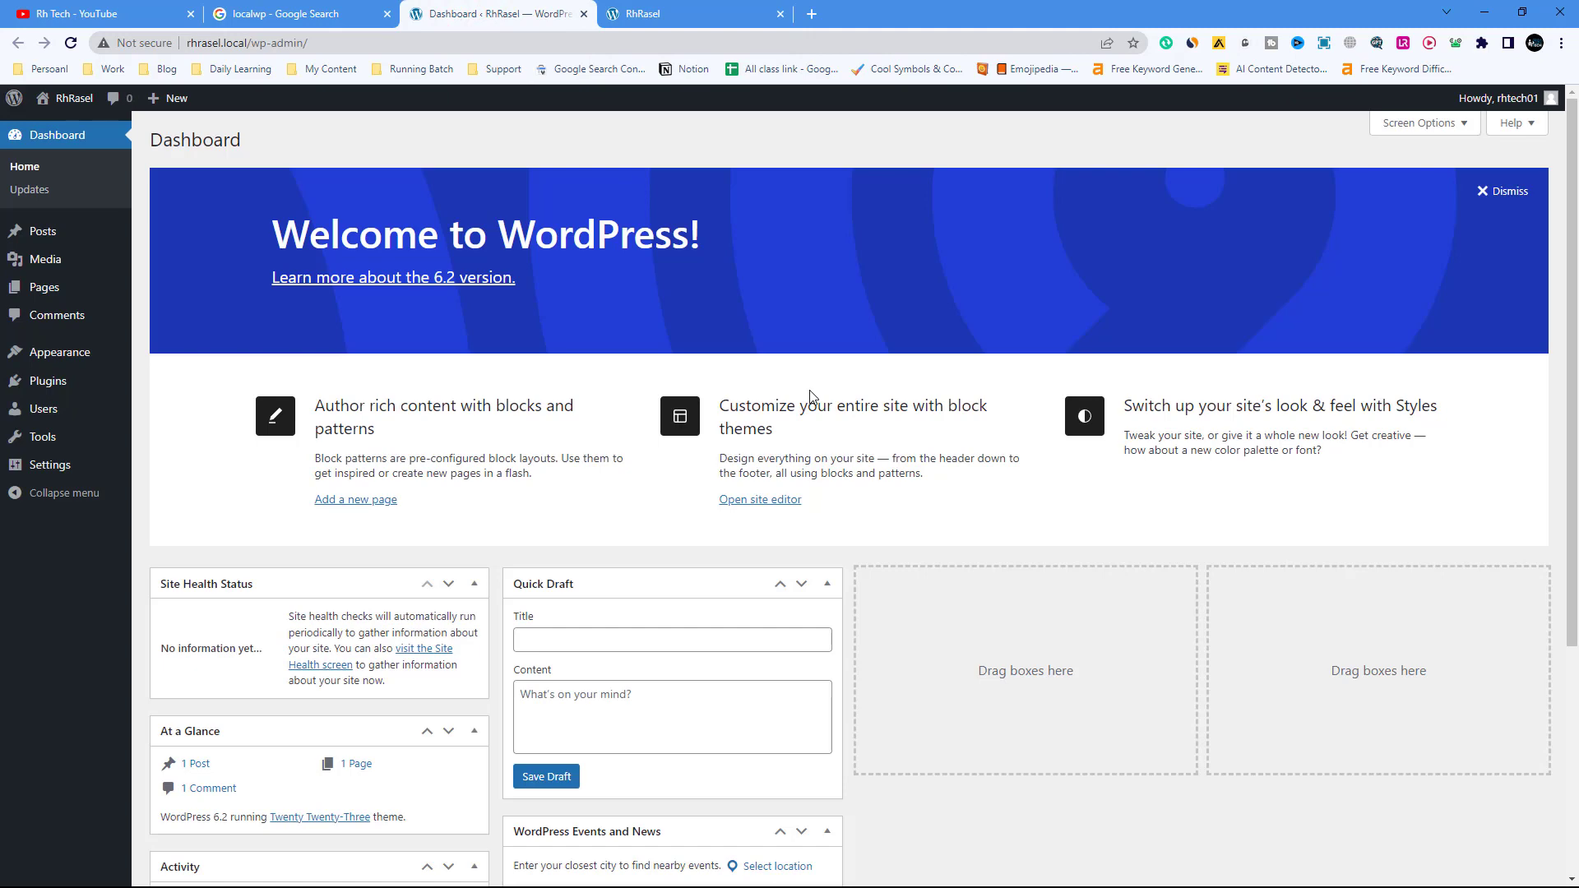
pyautogui.click(78, 14)
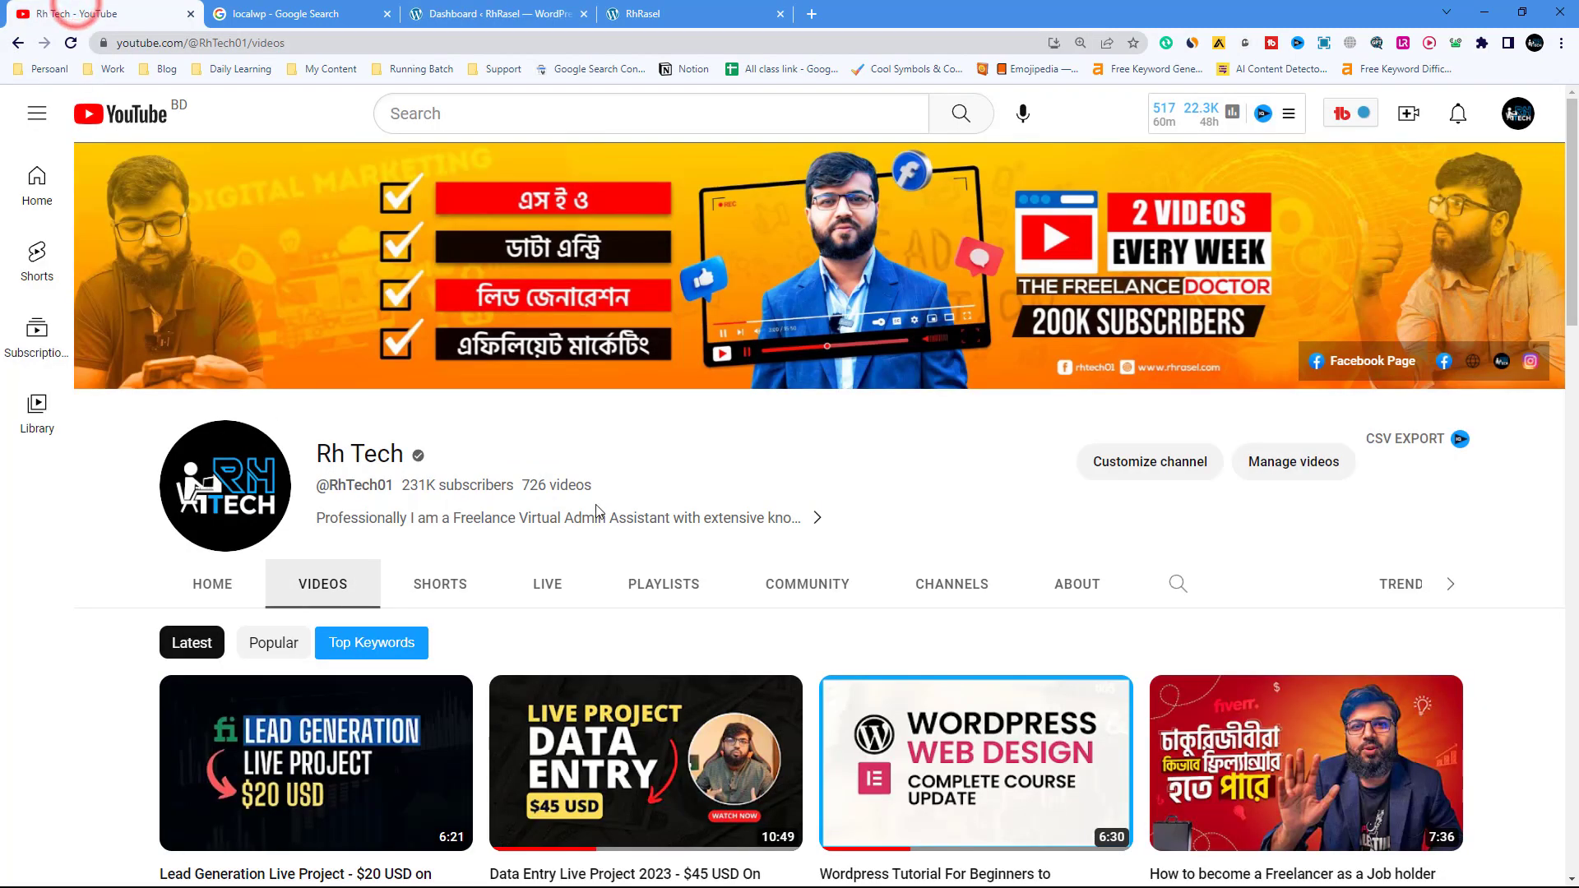